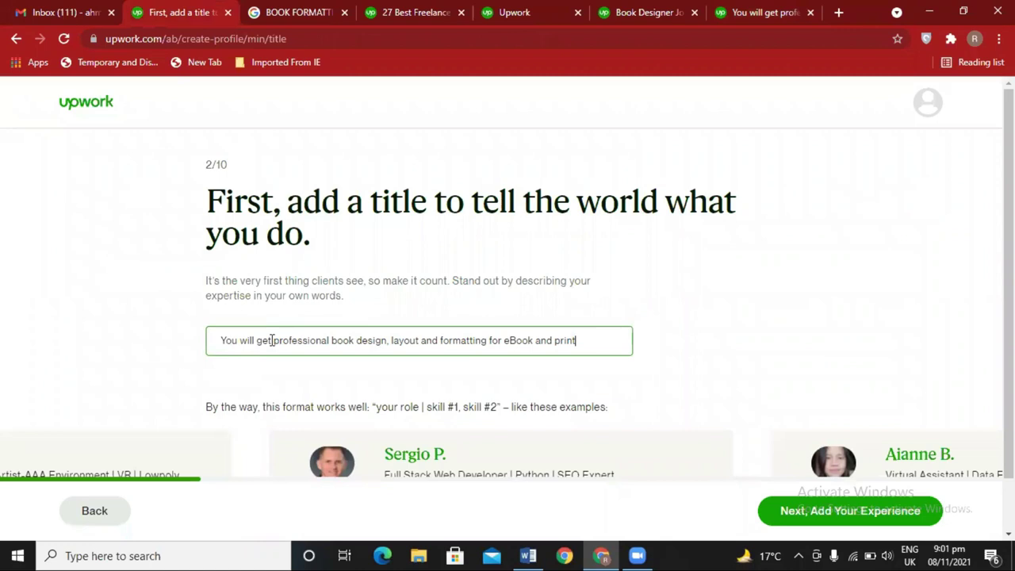
- Change the profile title to "Professional book designer, layout and formatting for eBook and print" and continue to the work experience page
drag(271, 340, 199, 346)
key(BackSpace)
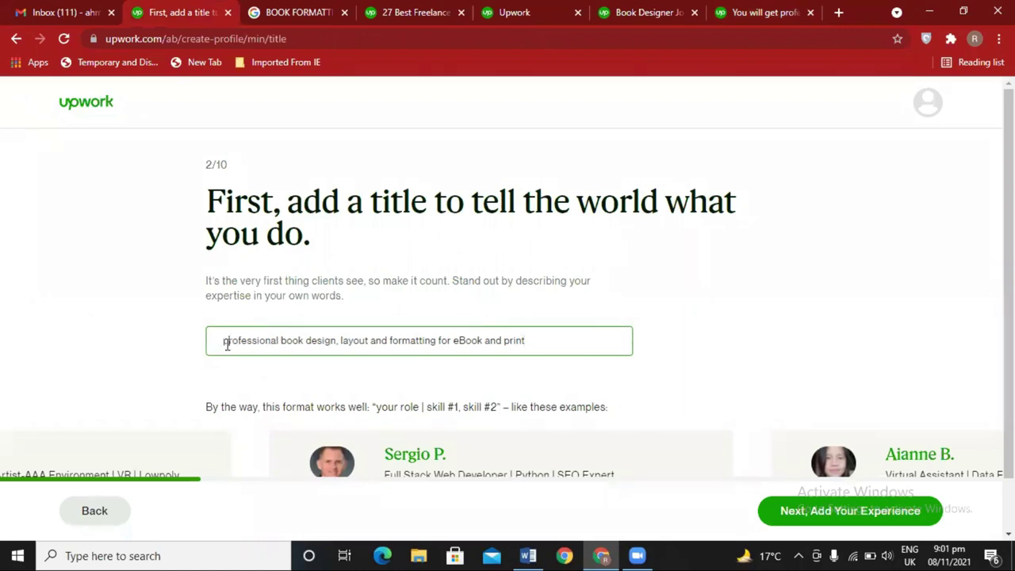
text(P)
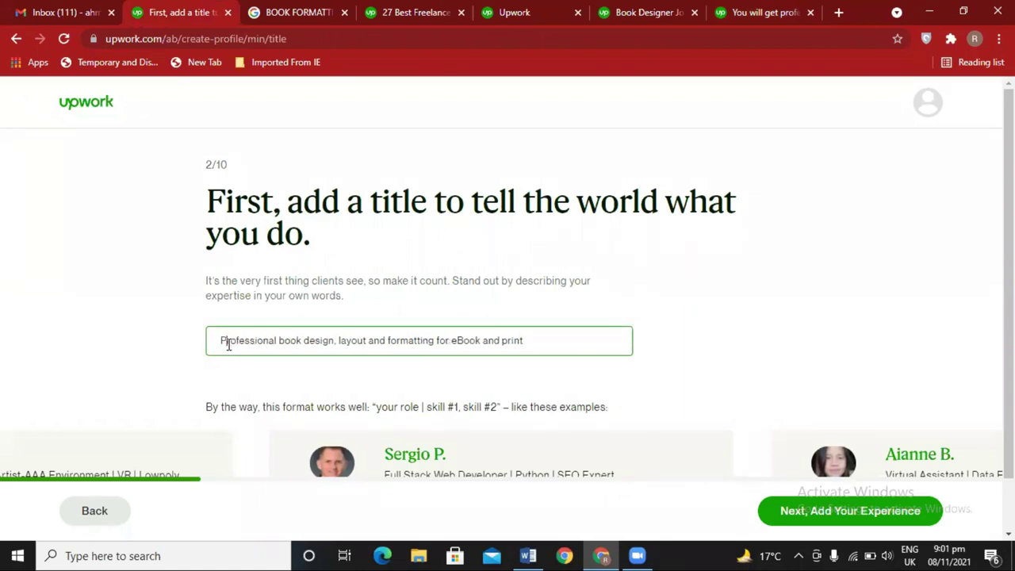
click(331, 340)
text(er)
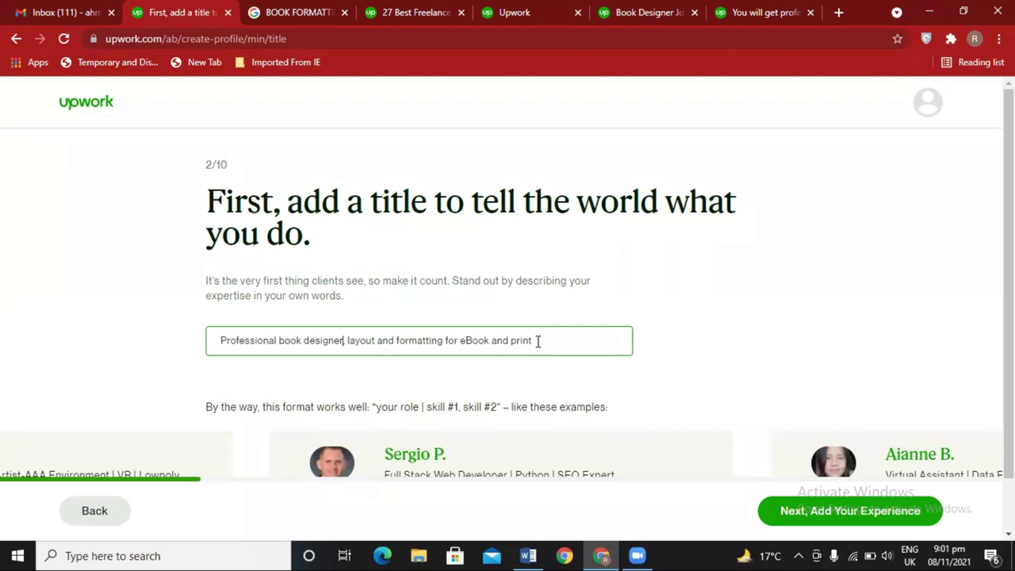
drag(537, 341, 191, 344)
click(189, 342)
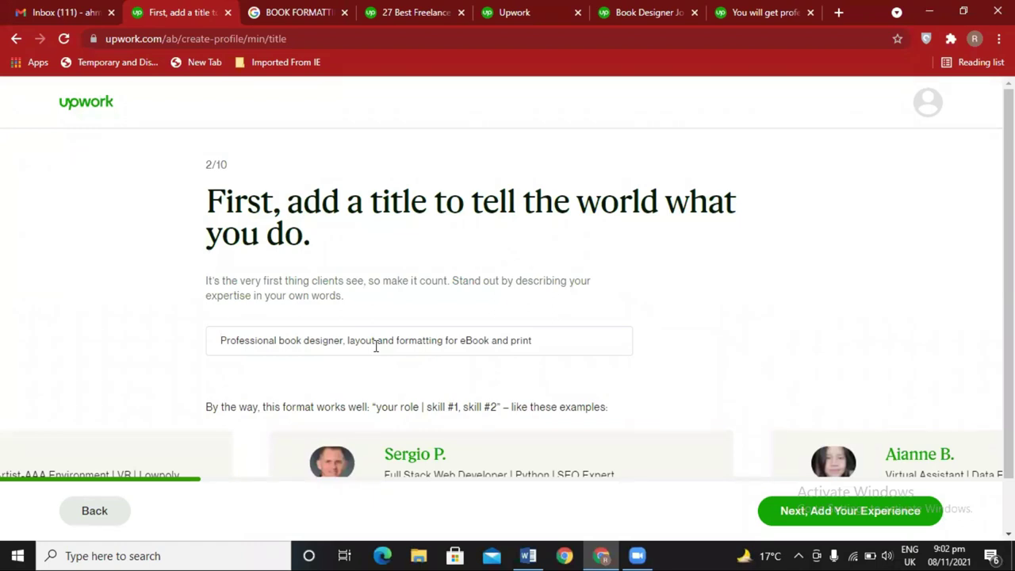
scroll(480, 237, down, 1)
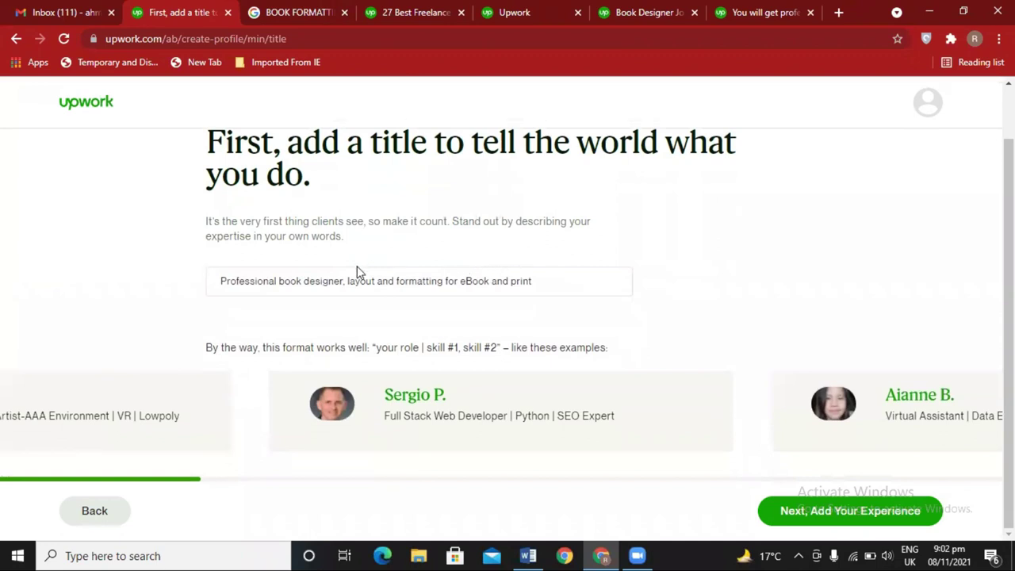
click(812, 510)
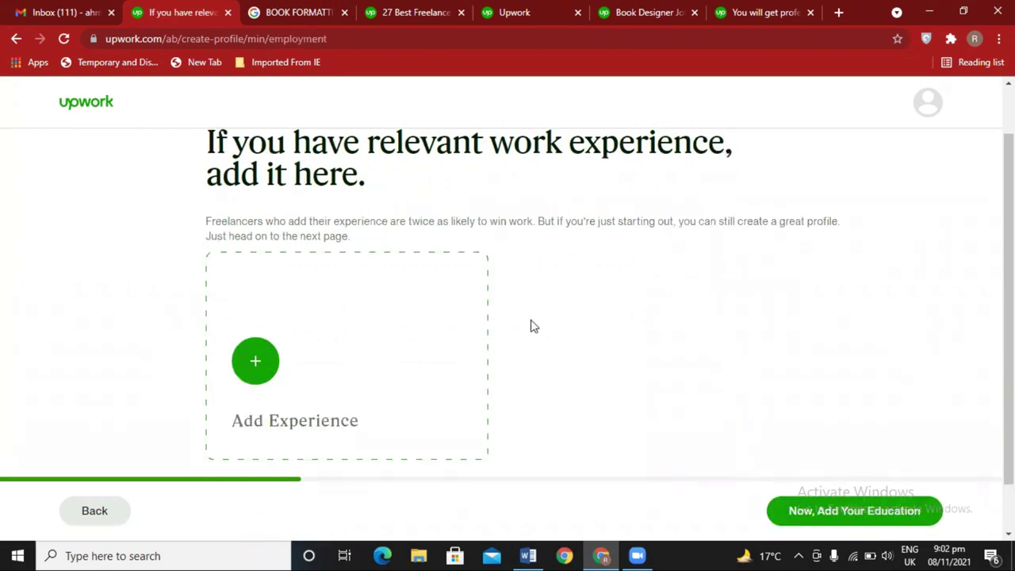
- Start a new work experience entry with the title "BOOK DESIGNER"
scroll(408, 238, up, 1)
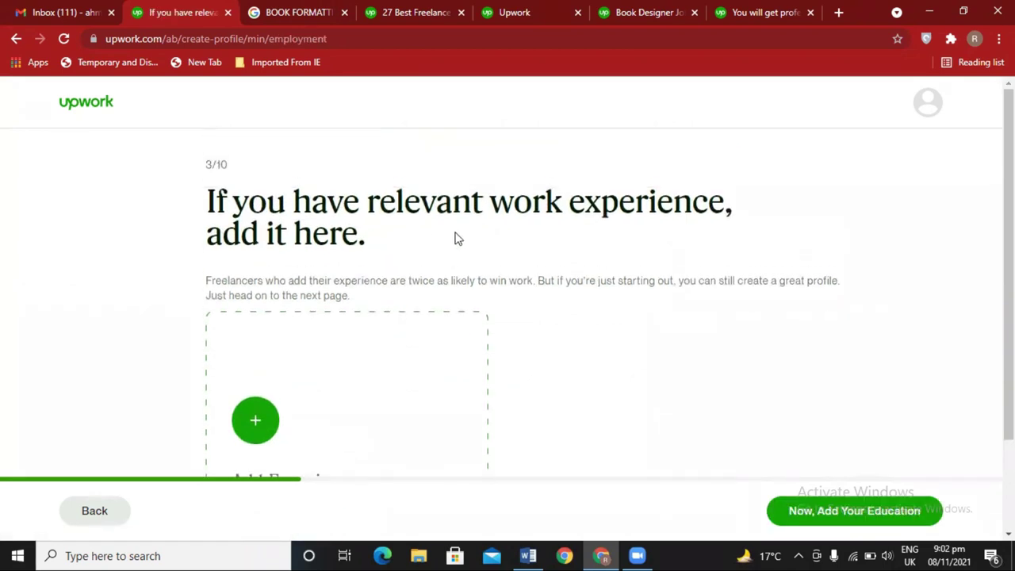
scroll(456, 237, down, 2)
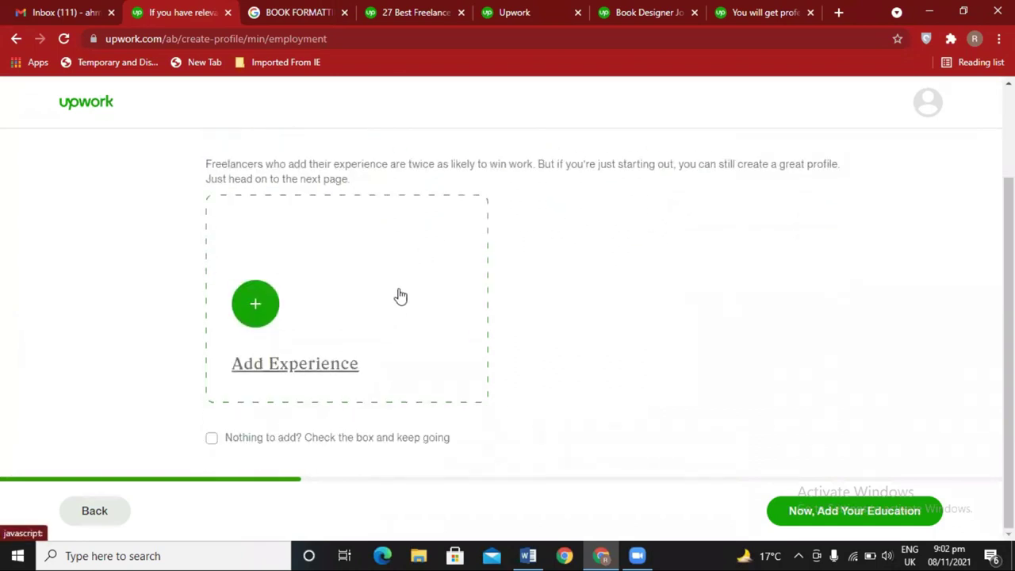
click(308, 309)
click(399, 186)
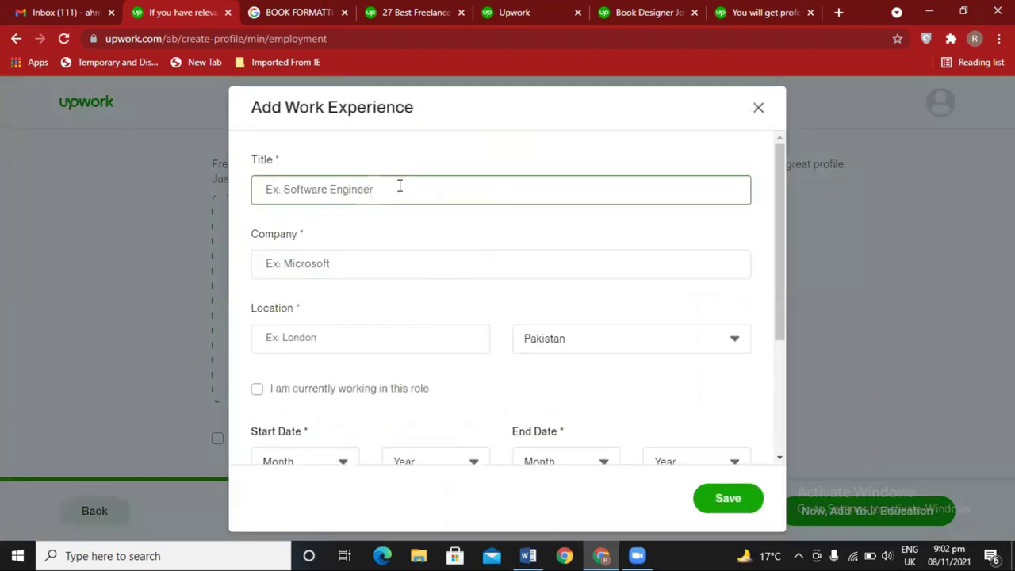
text(BOOK s)
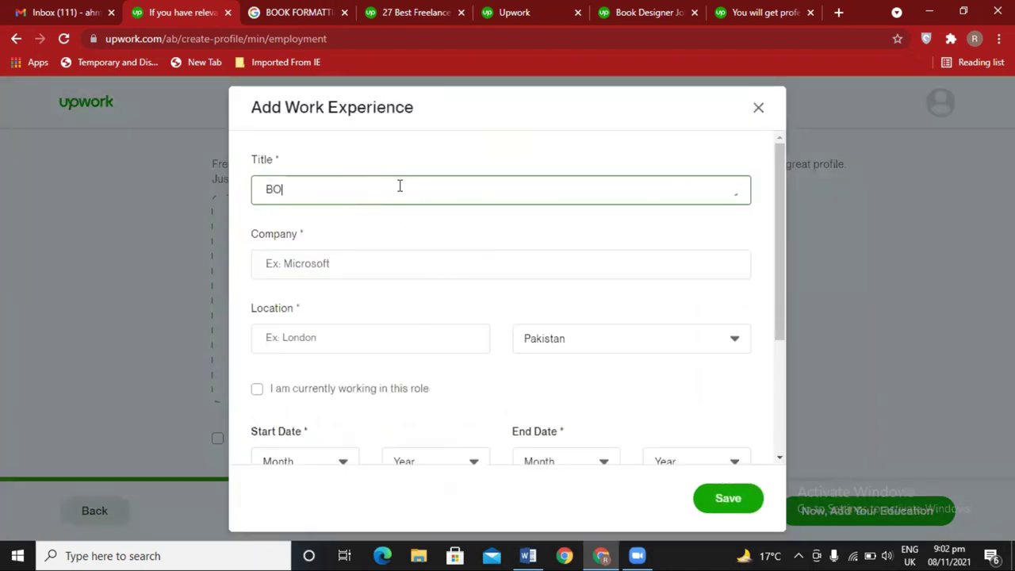
key(BackSpace)
text(de)
key(BackSpace)
key(BackSpace)
text(DESIGNER)
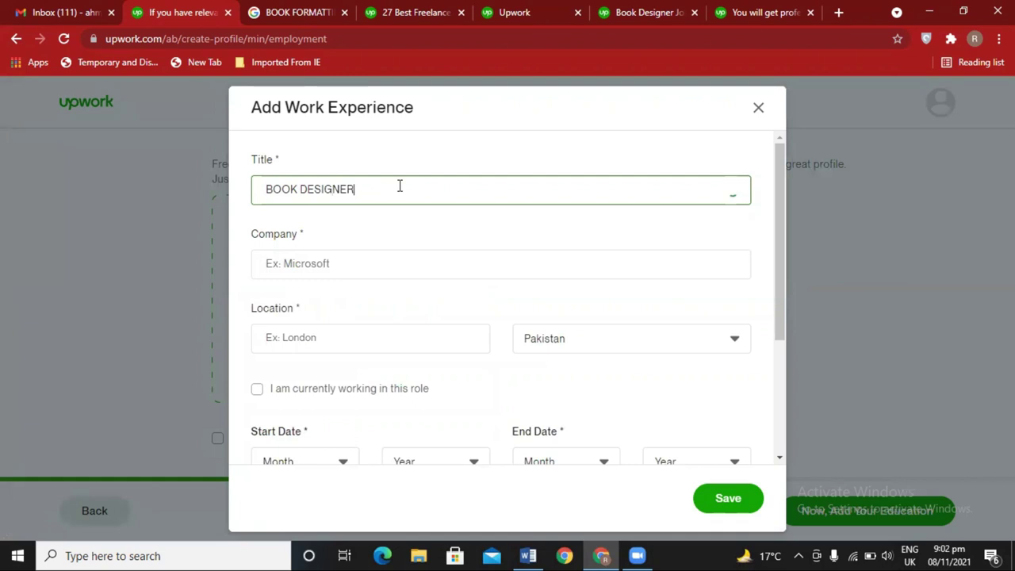
- Enter "Phoenix Global Books Publishing" as the company of the work experience entry
click(358, 274)
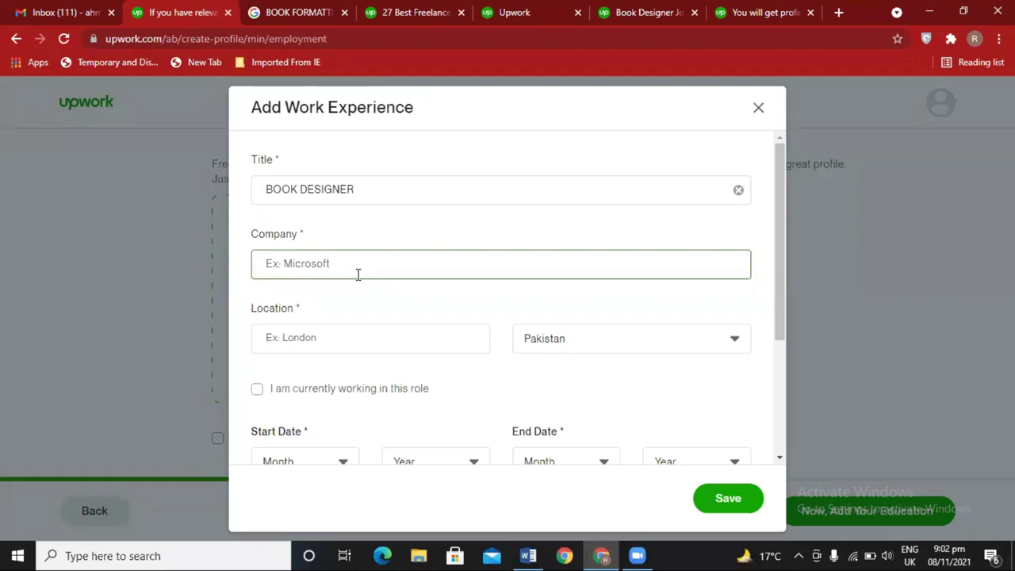
text(Zaim Assoc)
key(ctrl+BackSpace)
key(ctrl+BackSpace)
text(P)
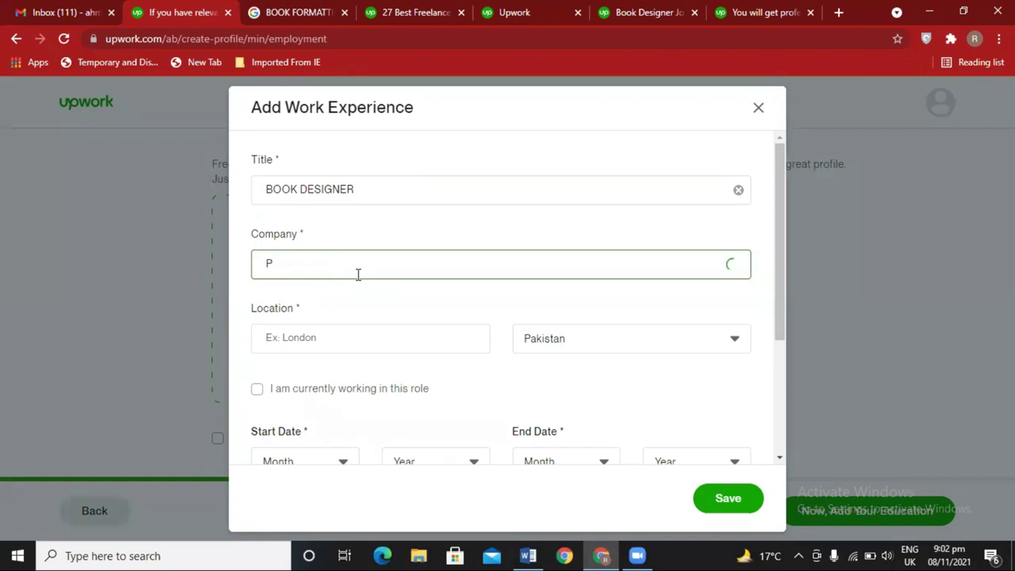
text(hoenix Global)
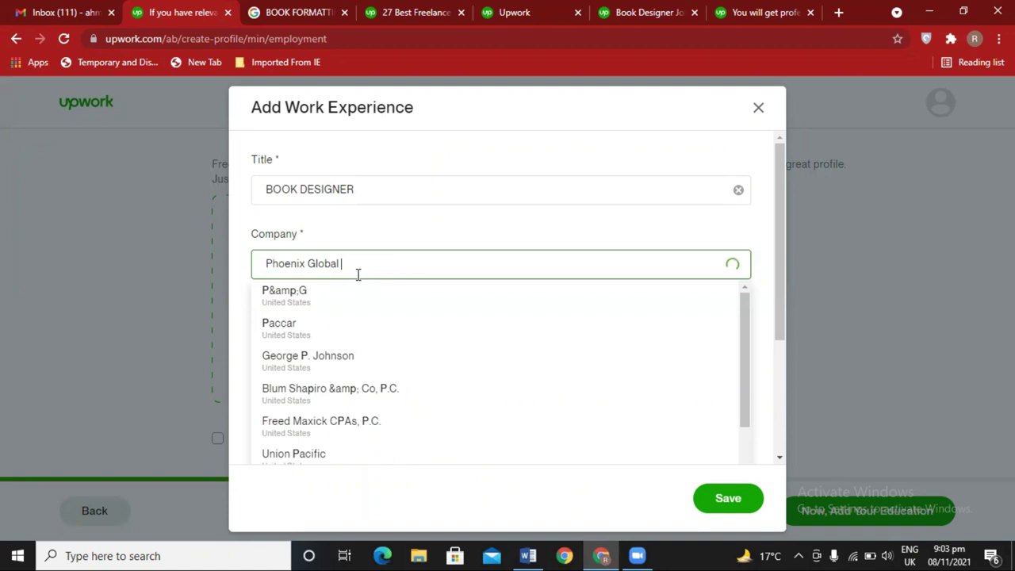
text(Books Pub)
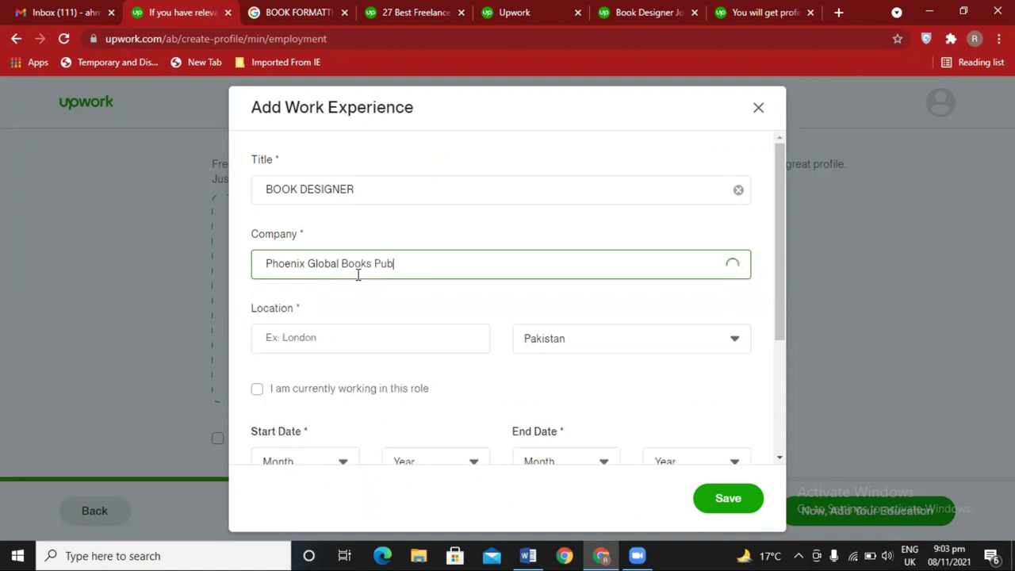
text(lishing)
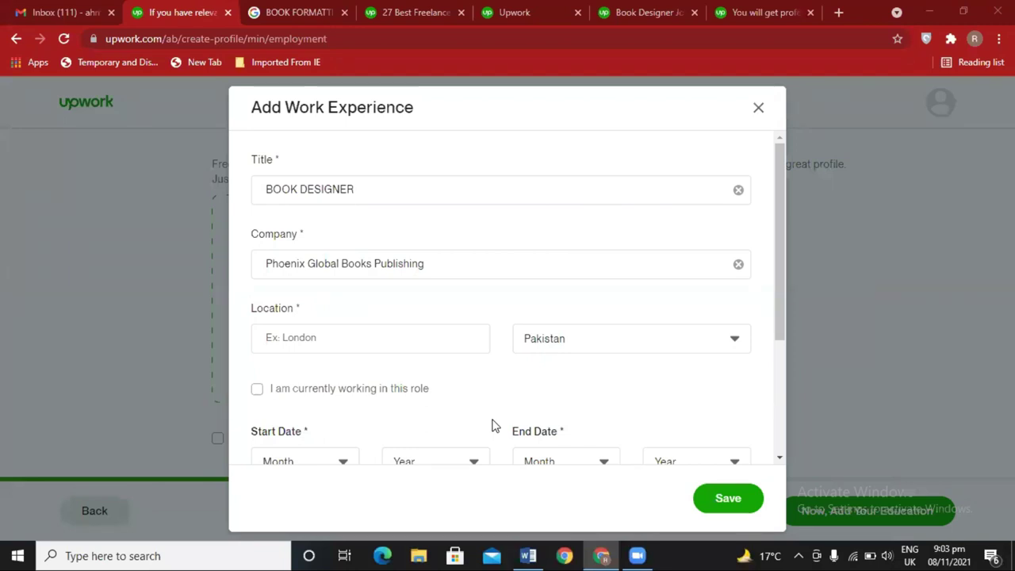
mouse_move(431, 263)
mouse_down()
mouse_move(259, 268)
mouse_move(435, 250)
mouse_up()
click(272, 263)
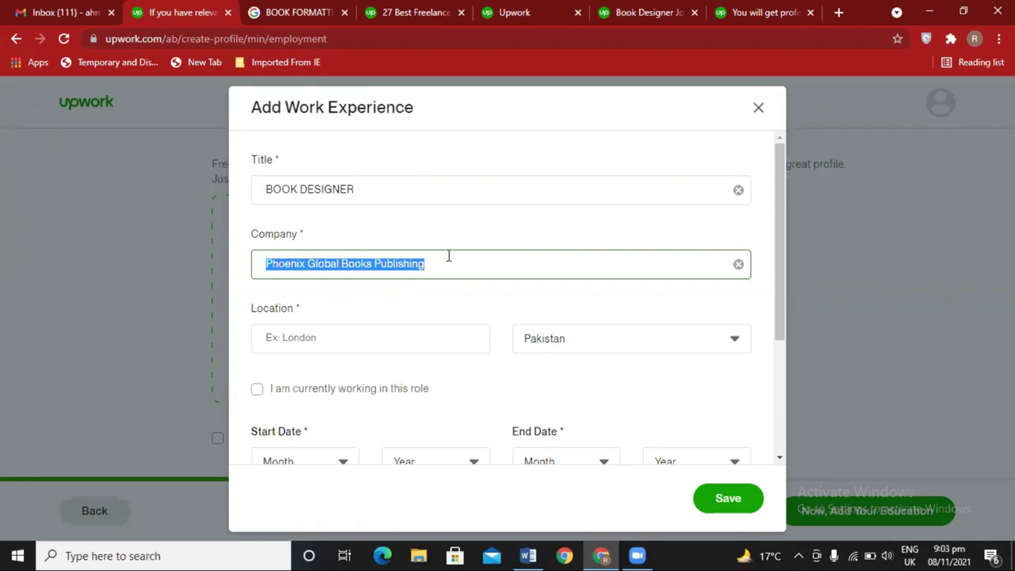
click(448, 256)
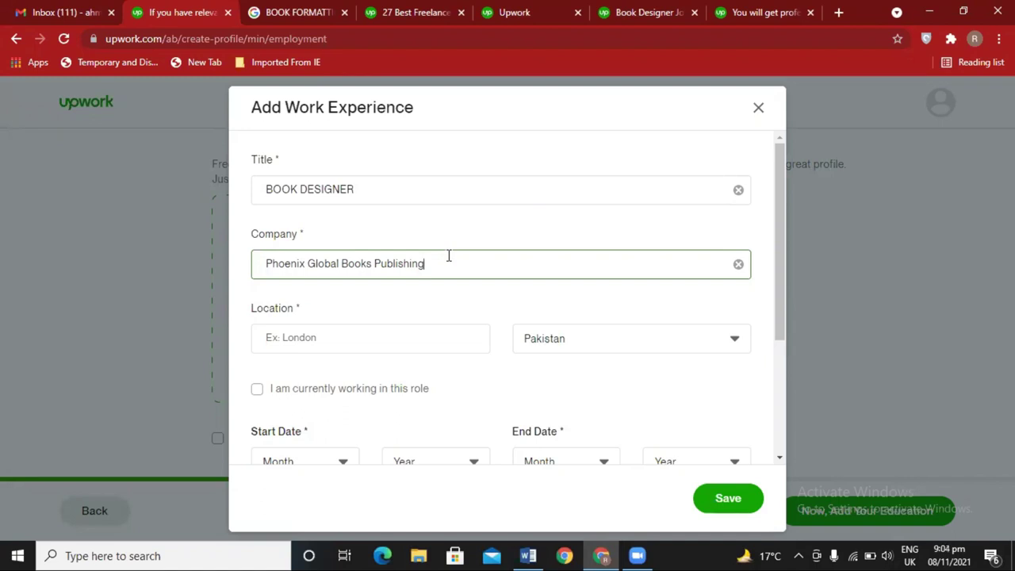
- Set the job location to Islamabad and mark the role as one currently being worked in
click(383, 327)
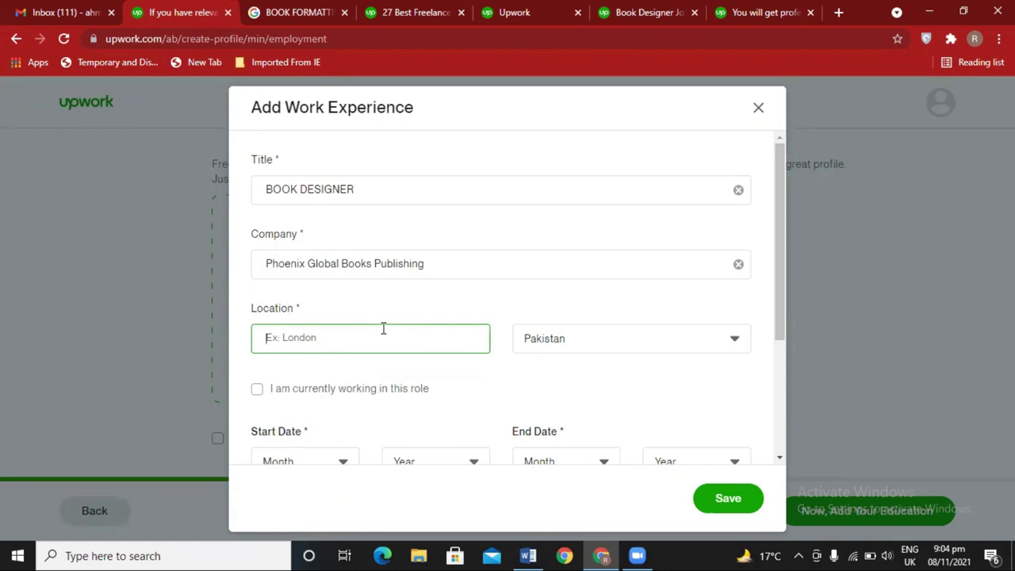
text(Islamabad)
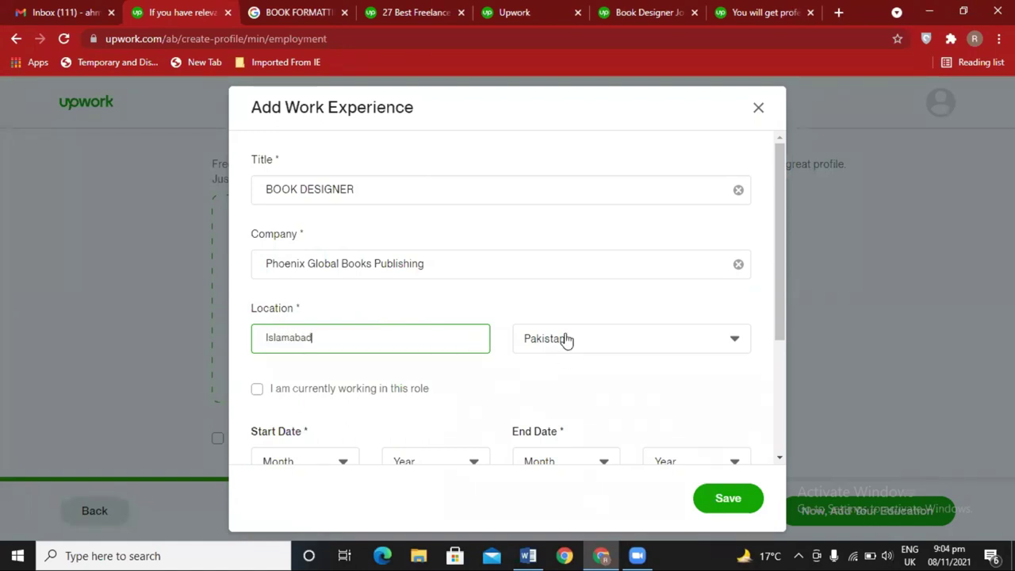
scroll(405, 398, down, 1)
click(282, 317)
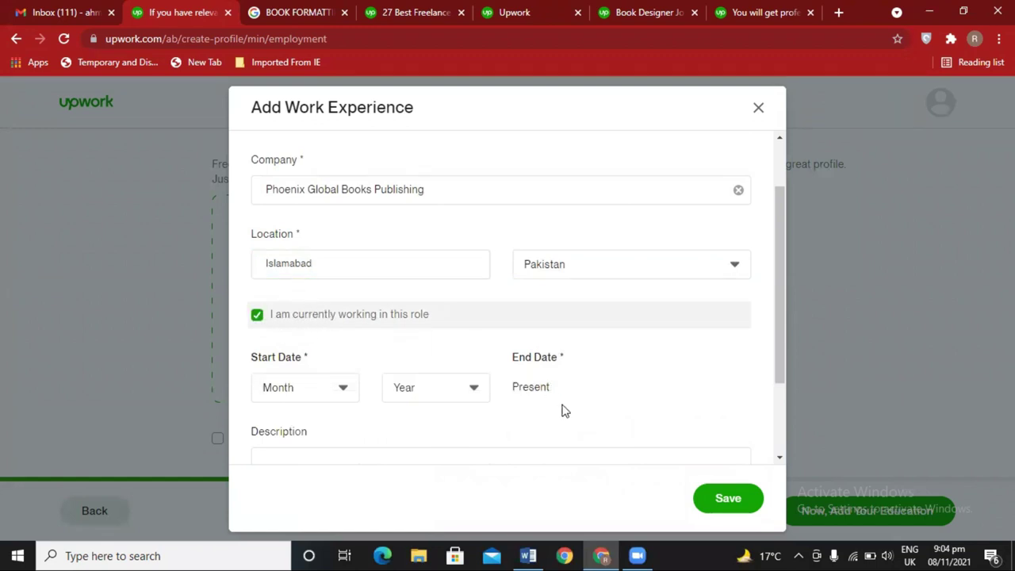
- Leave the cursor in the empty job description and search Google for "books designer cv"
scroll(515, 366, down, 2)
click(339, 368)
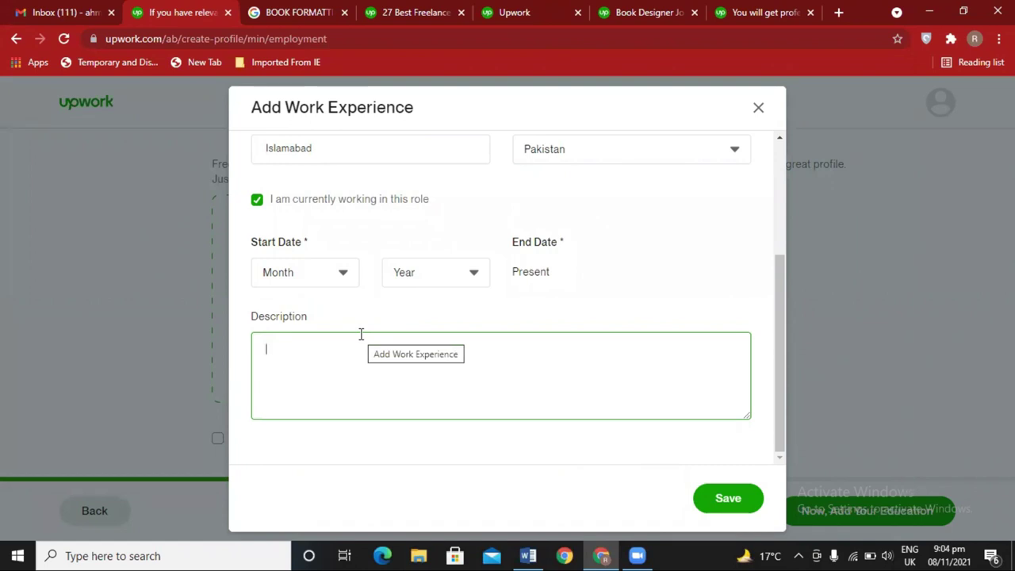
click(352, 9)
drag(313, 112, 115, 117)
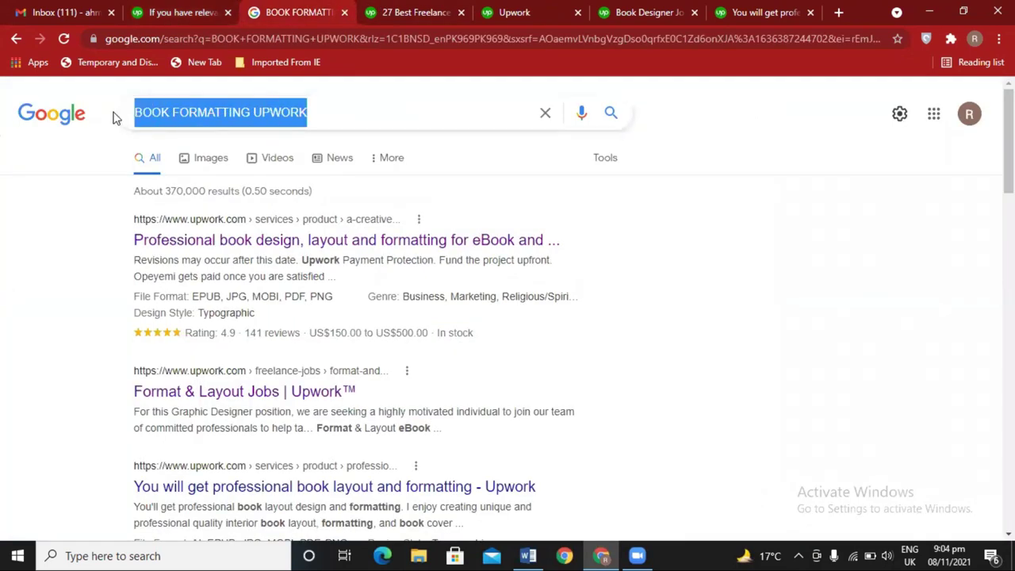
text(books designer cv)
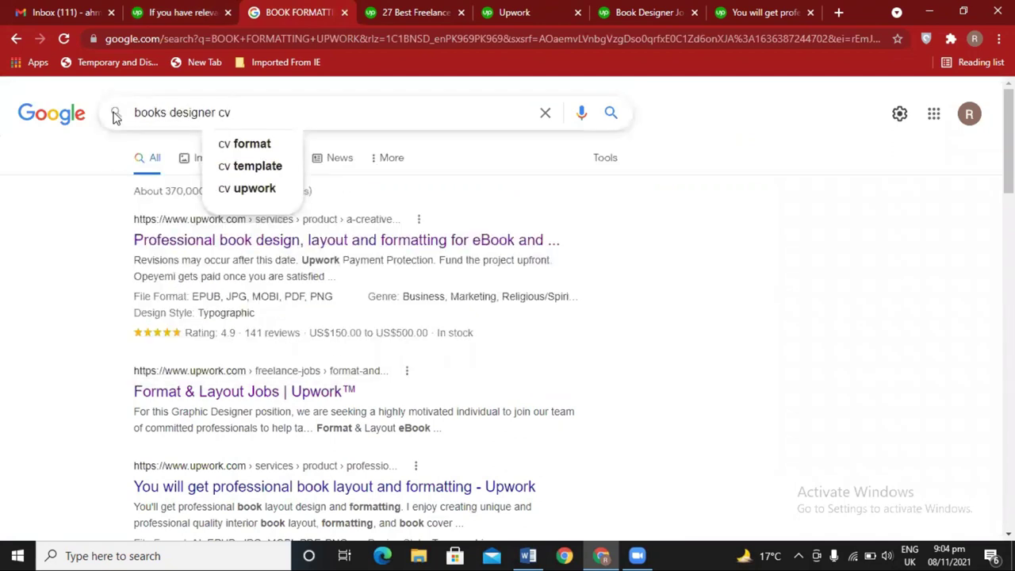
key(Return)
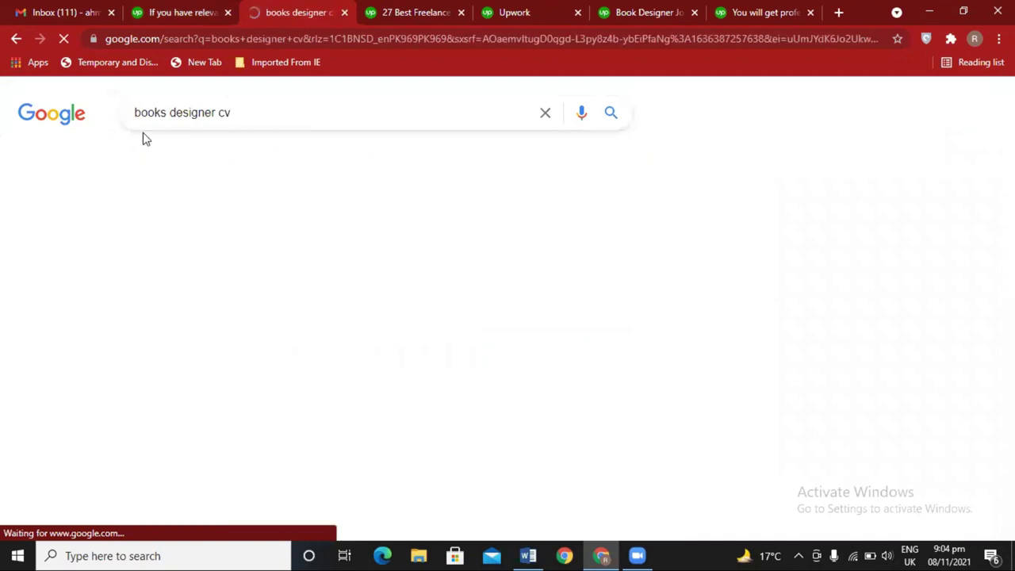
- Open the first two book designer resume results in new tabs and show the greatsampleresume.com example
right_click(295, 245)
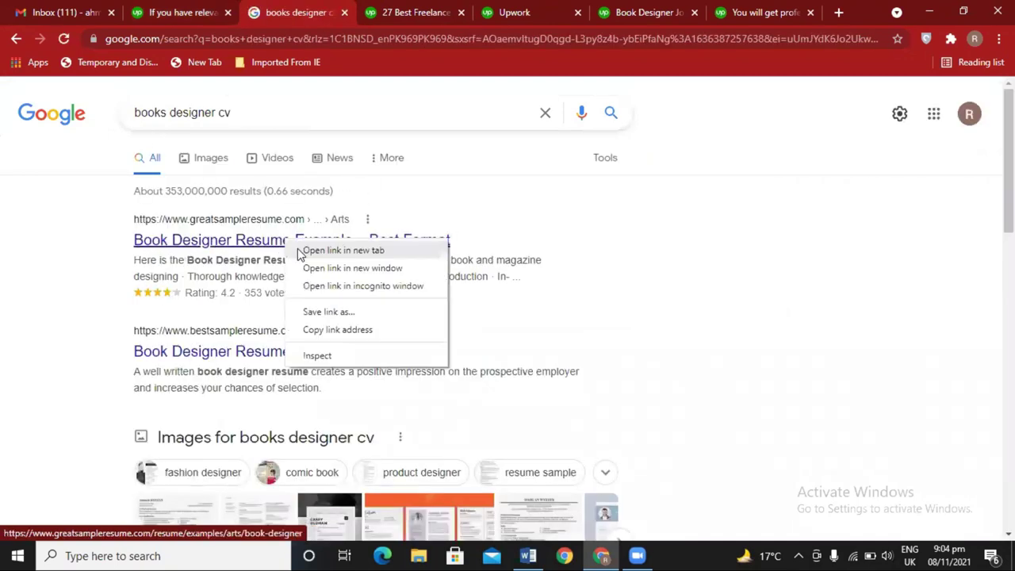
click(341, 250)
right_click(295, 355)
click(337, 364)
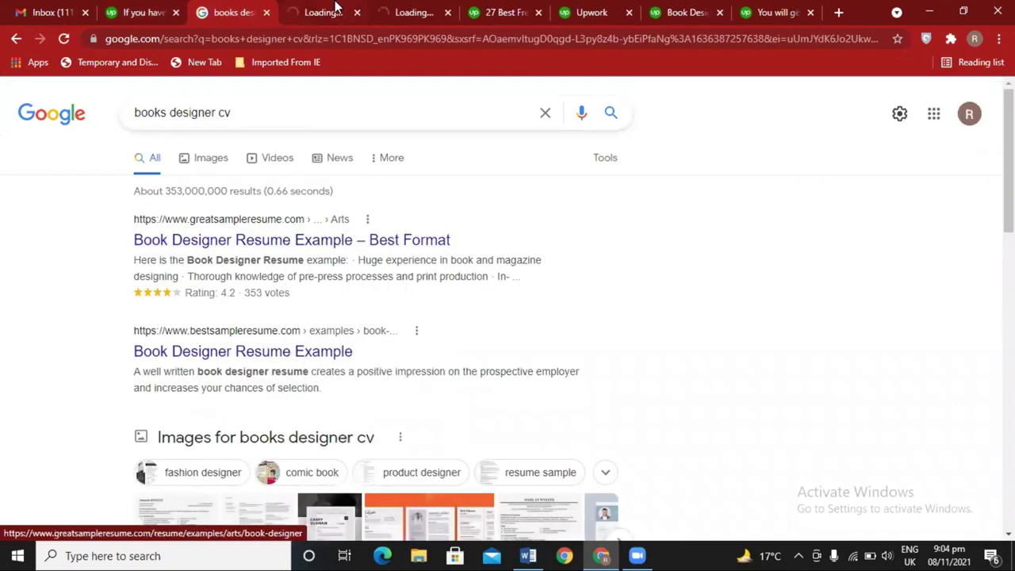
click(335, 6)
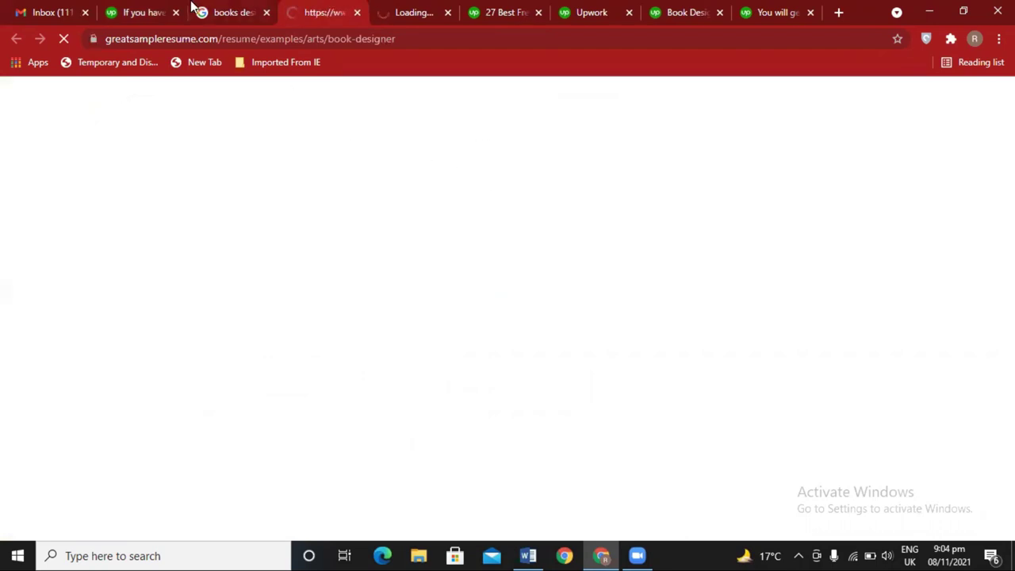
click(159, 12)
click(341, 11)
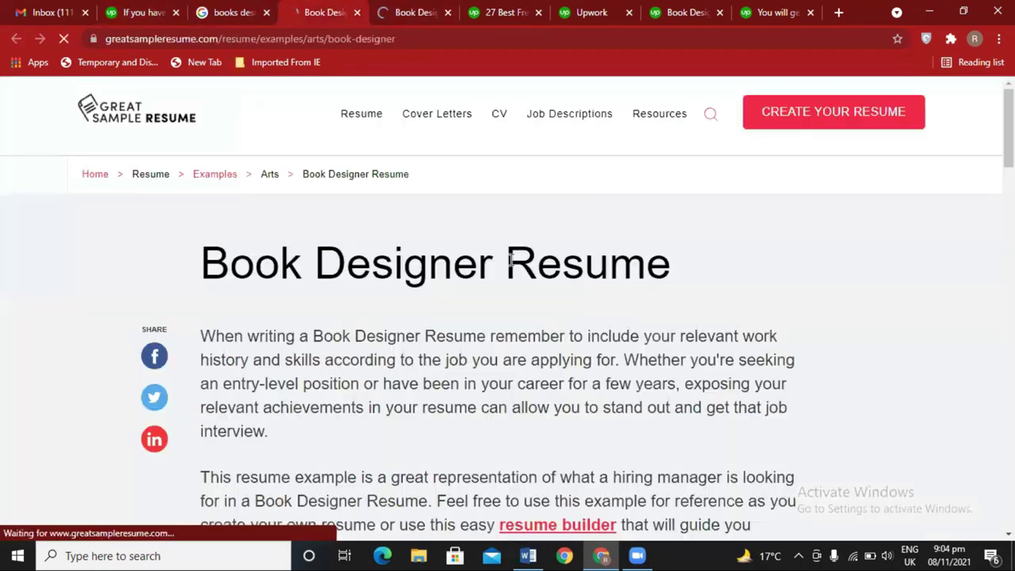
- Copy the five duty lines of the Candlewick Press job under Professional Experience in the sample resume
scroll(512, 314, down, 8)
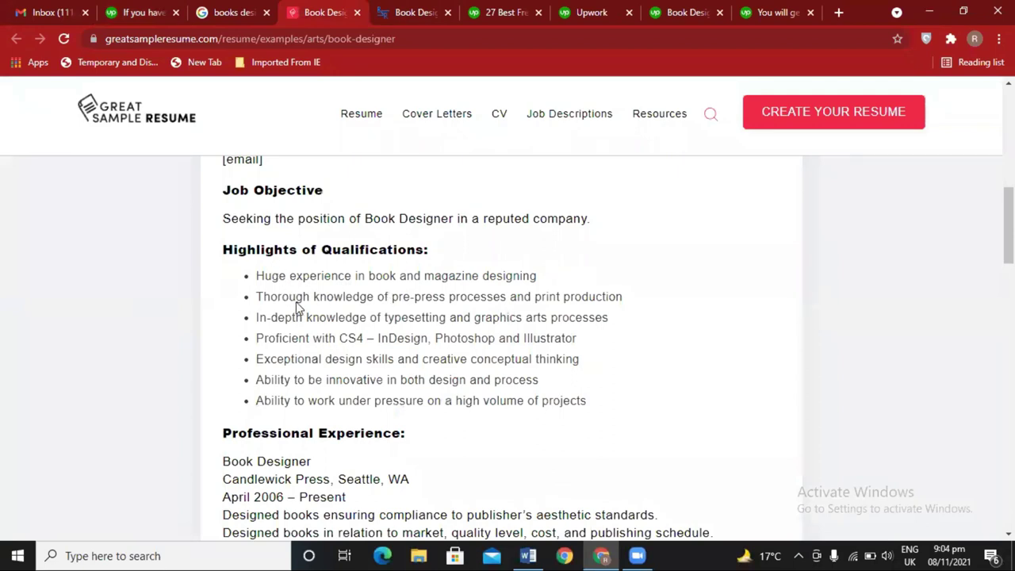
drag(256, 275, 589, 403)
scroll(589, 403, down, 3)
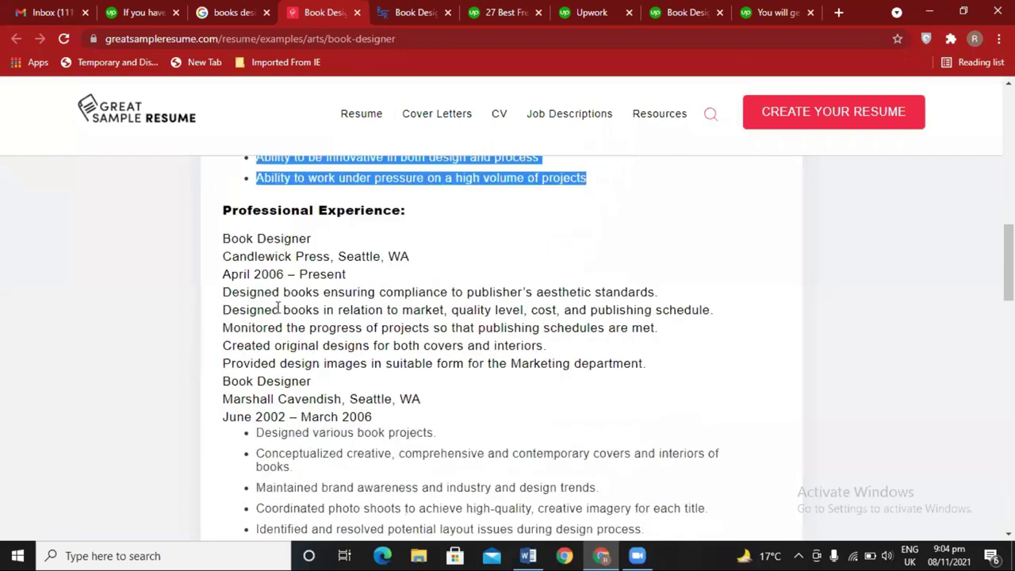
drag(225, 292, 651, 367)
right_click(507, 329)
click(516, 326)
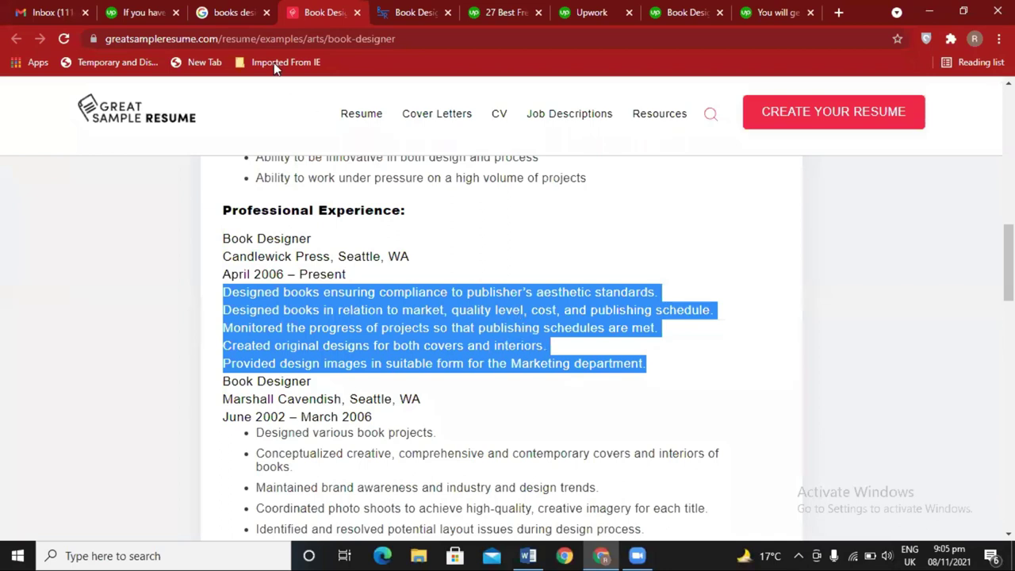
- Paste the copied book designer duties into the description of the Upwork work experience entry
click(159, 9)
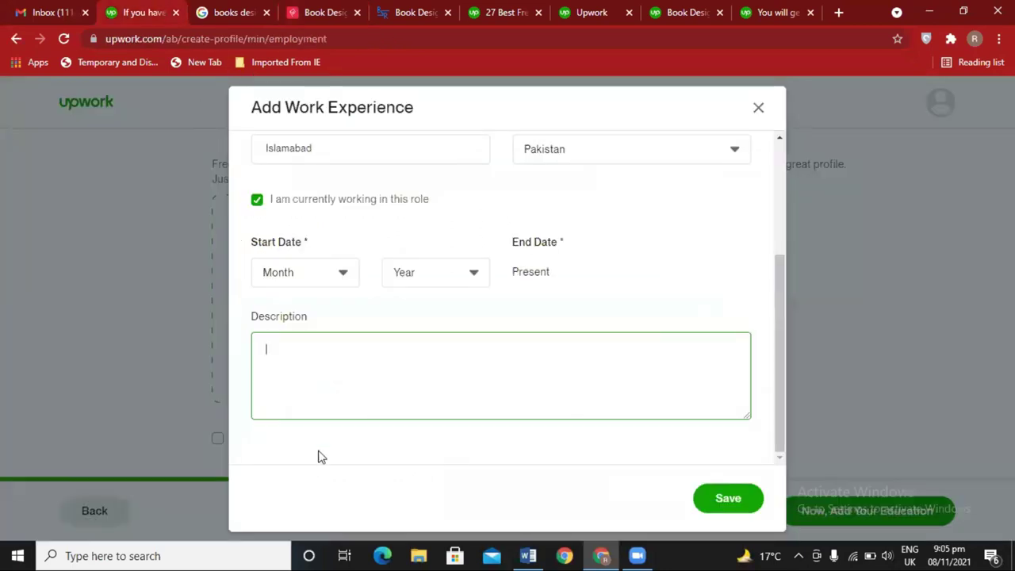
key(ctrl+v)
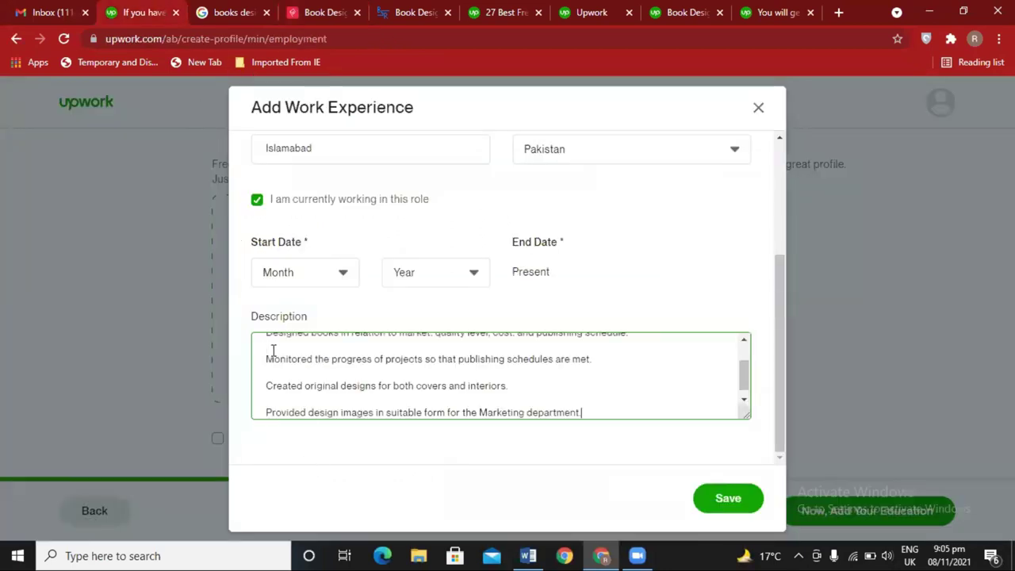
scroll(309, 361, up, 6)
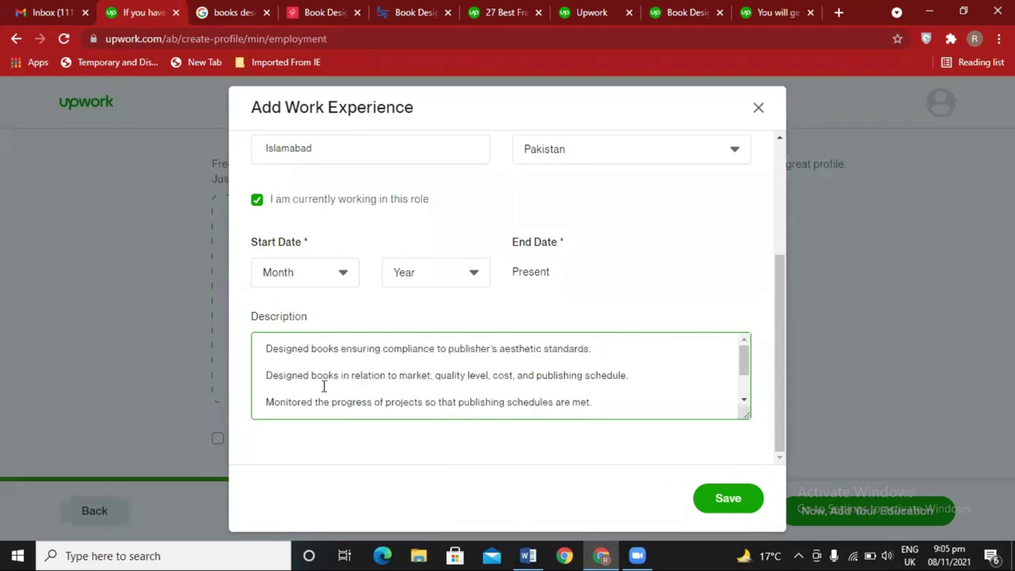
- Set the start date of the book designer job to January 2018 and save the work experience entry
scroll(324, 385, down, 3)
scroll(343, 368, down, 1)
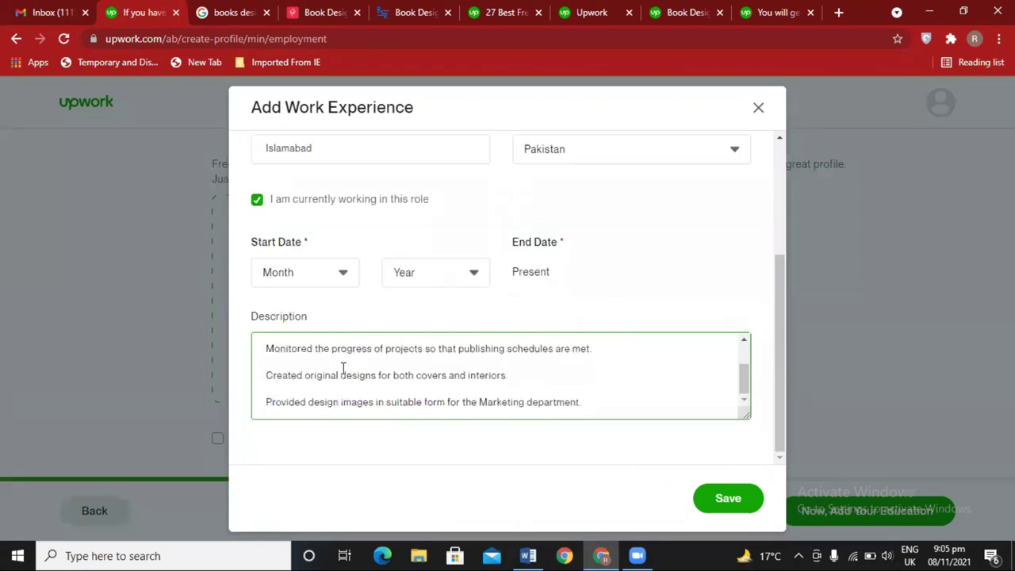
click(709, 503)
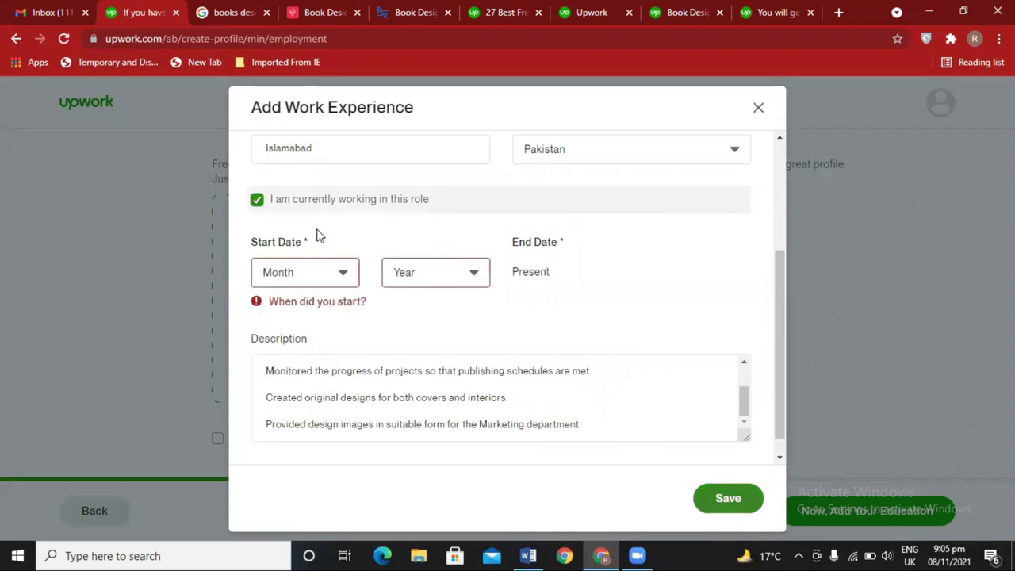
click(314, 272)
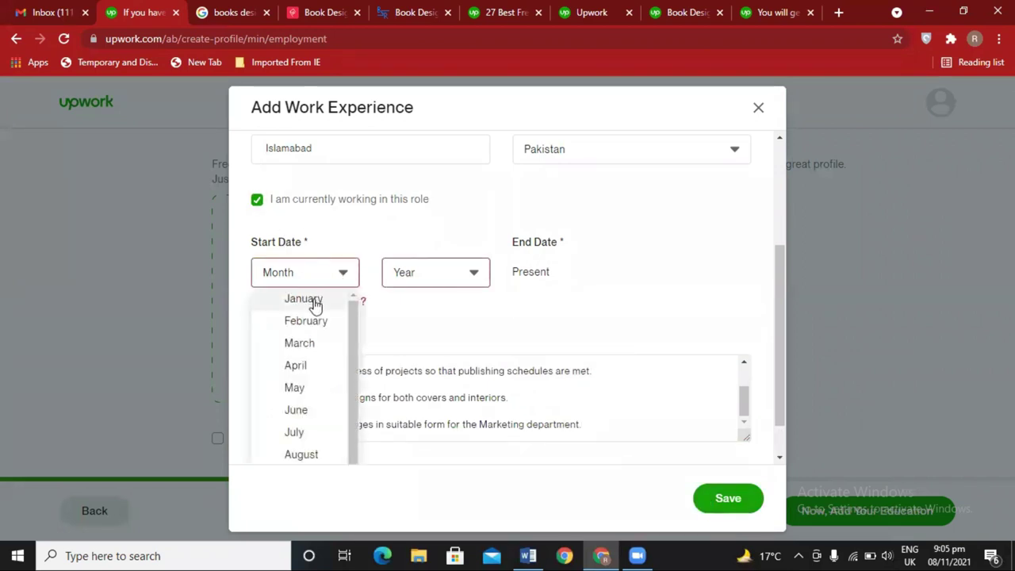
click(313, 301)
click(438, 273)
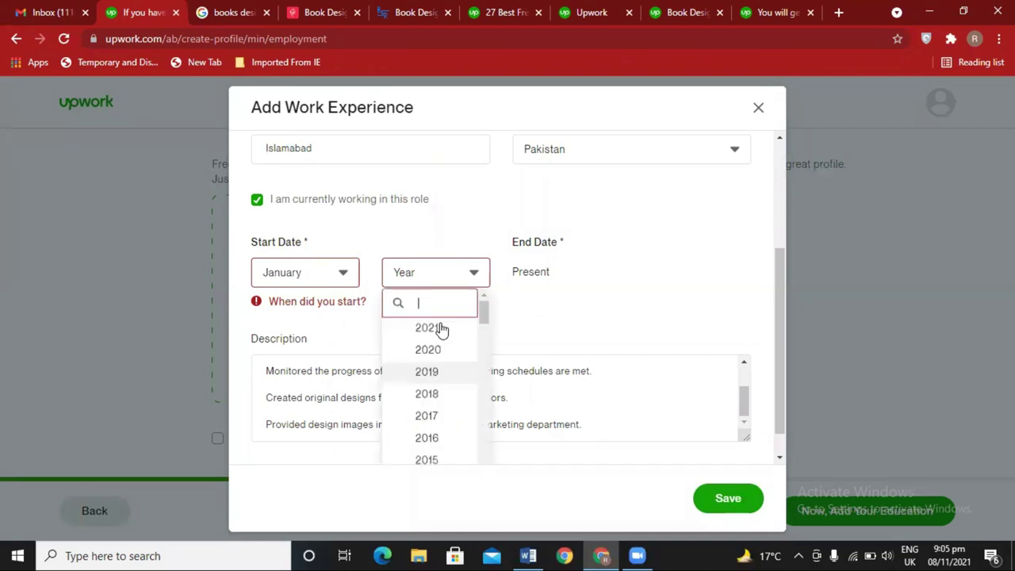
click(440, 395)
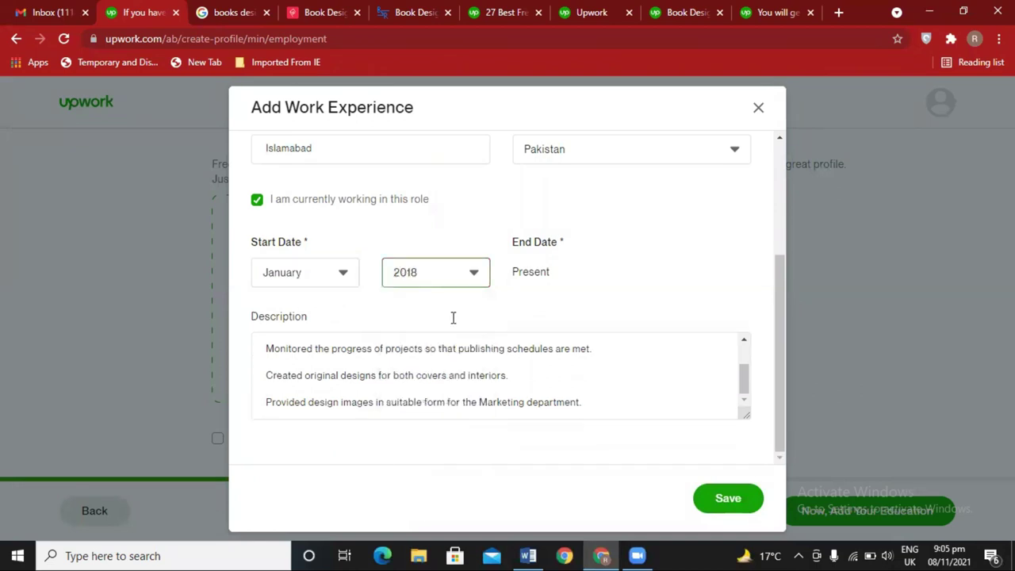
click(730, 499)
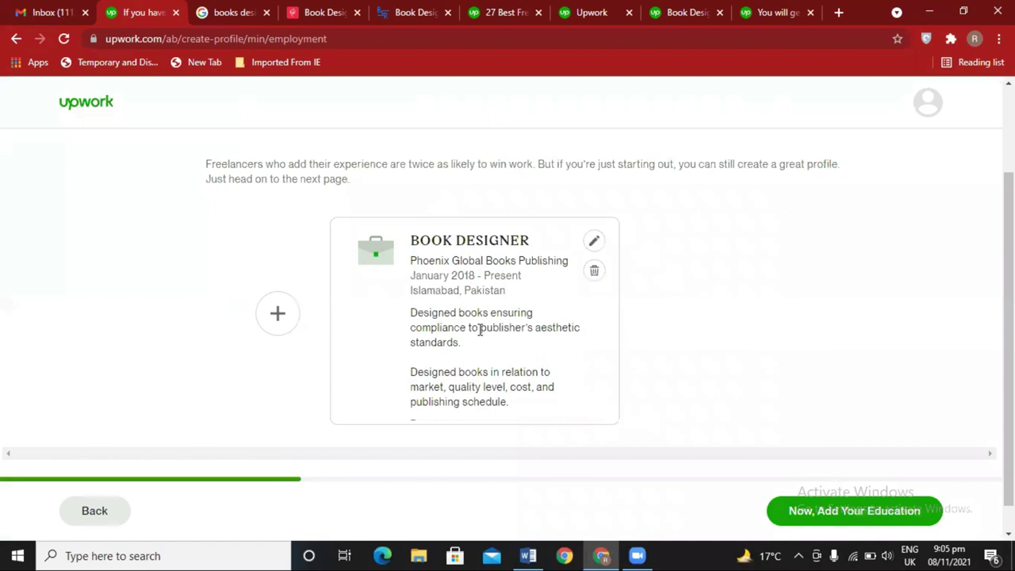
- Add another work experience entry with the title "Website Content Writer"
click(279, 314)
click(328, 190)
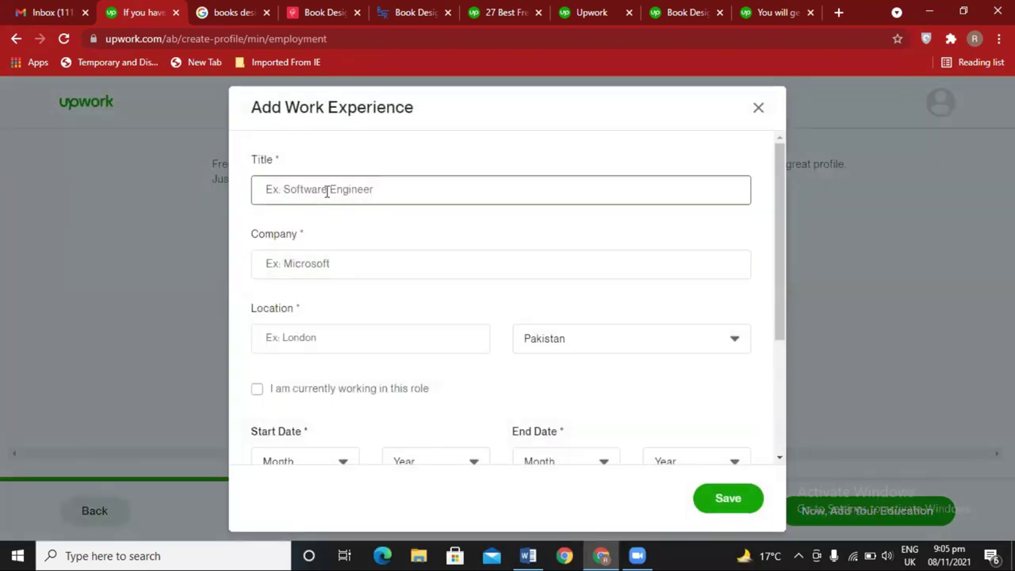
text(C)
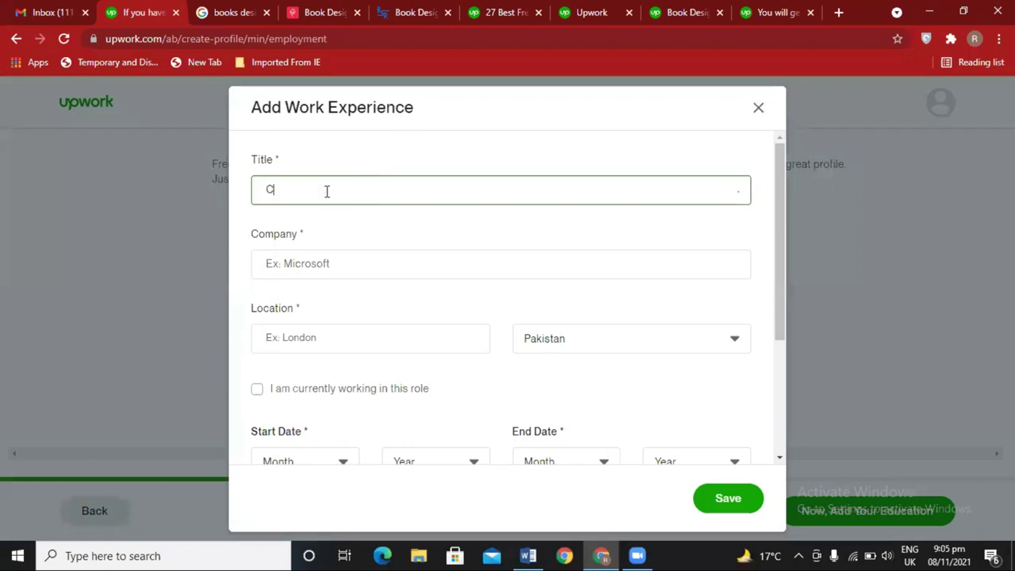
text(op)
key(BackSpace)
key(BackSpace)
key(BackSpace)
text(Websi)
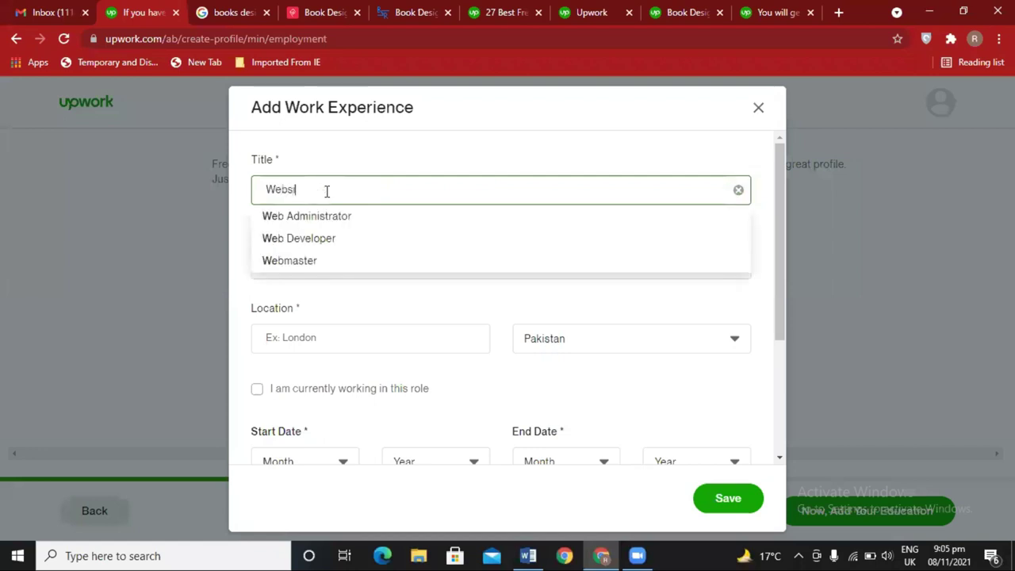
text(te Content)
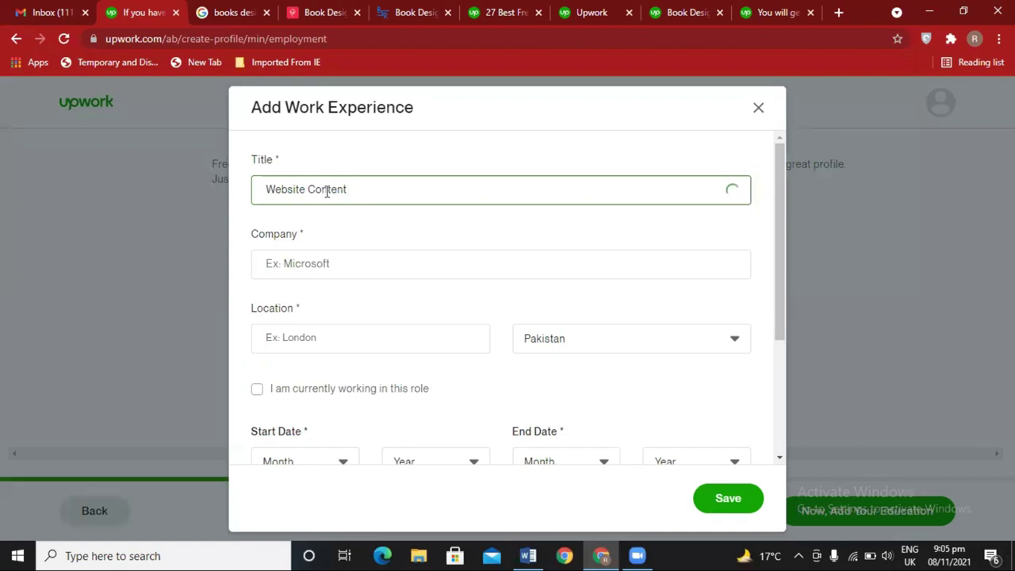
text( Writer)
- Enter "Namak ghar" as the company of the content writer job
click(329, 266)
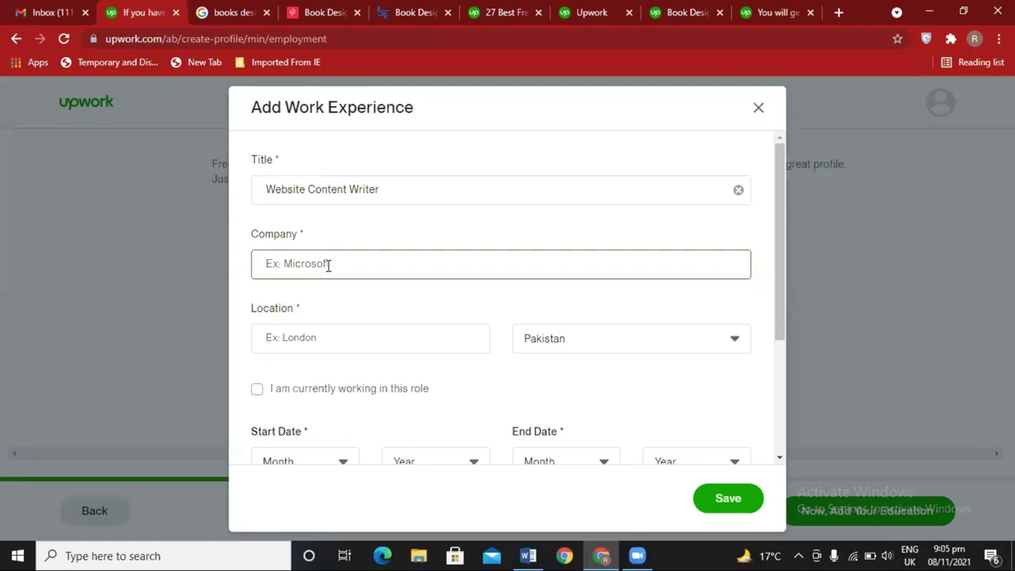
text(Nam)
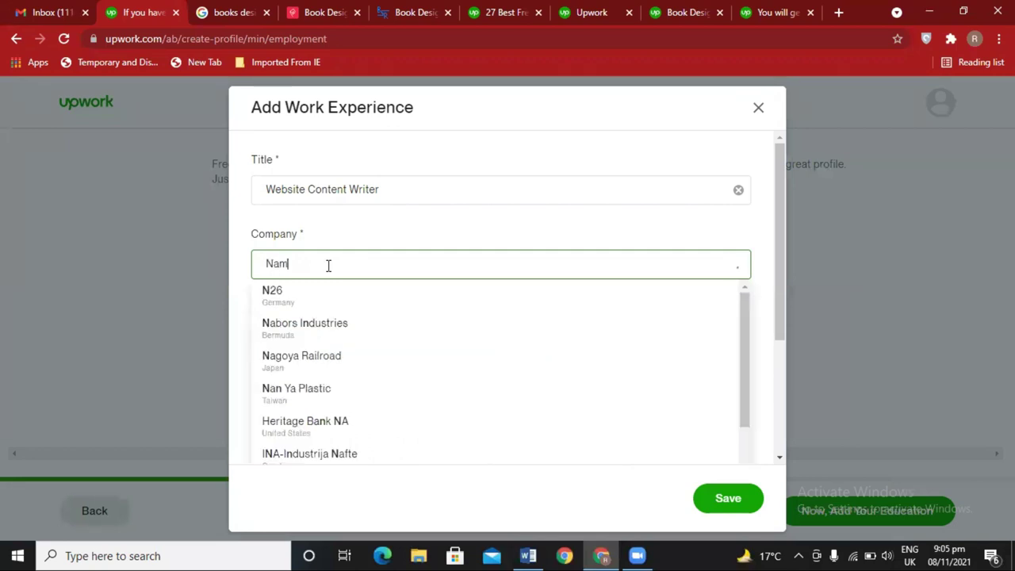
text(ak ghar)
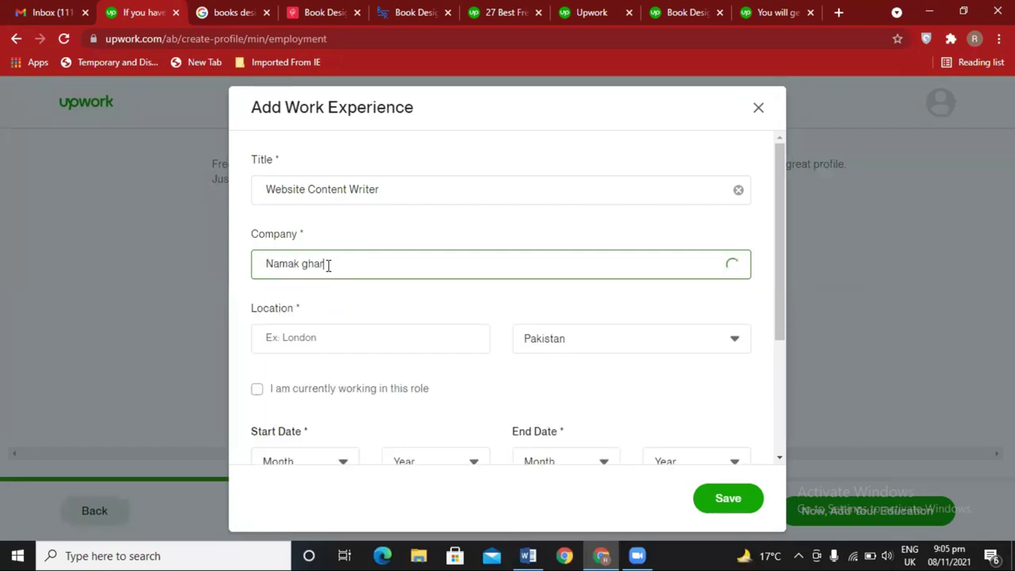
drag(329, 265, 256, 270)
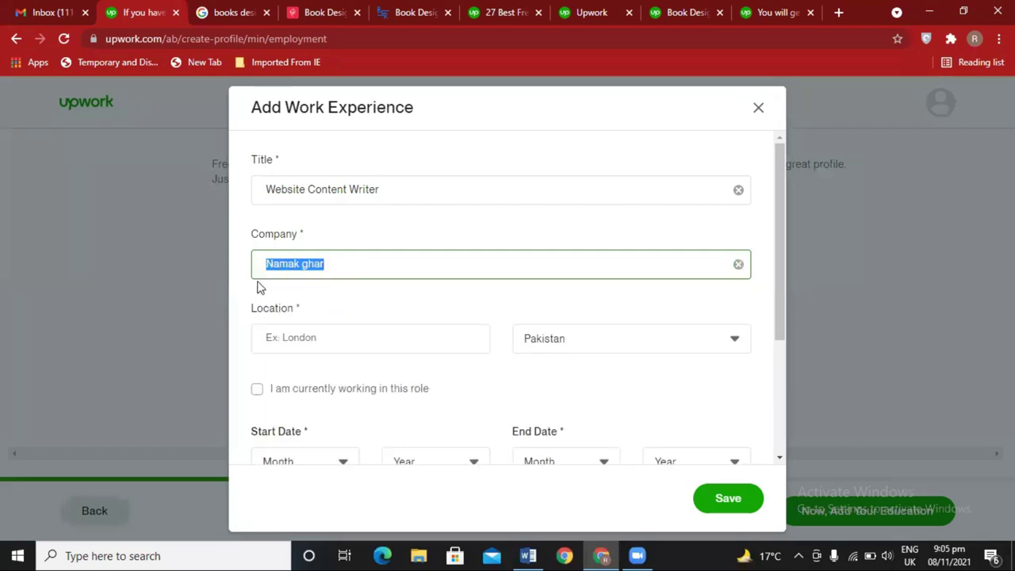
click(252, 285)
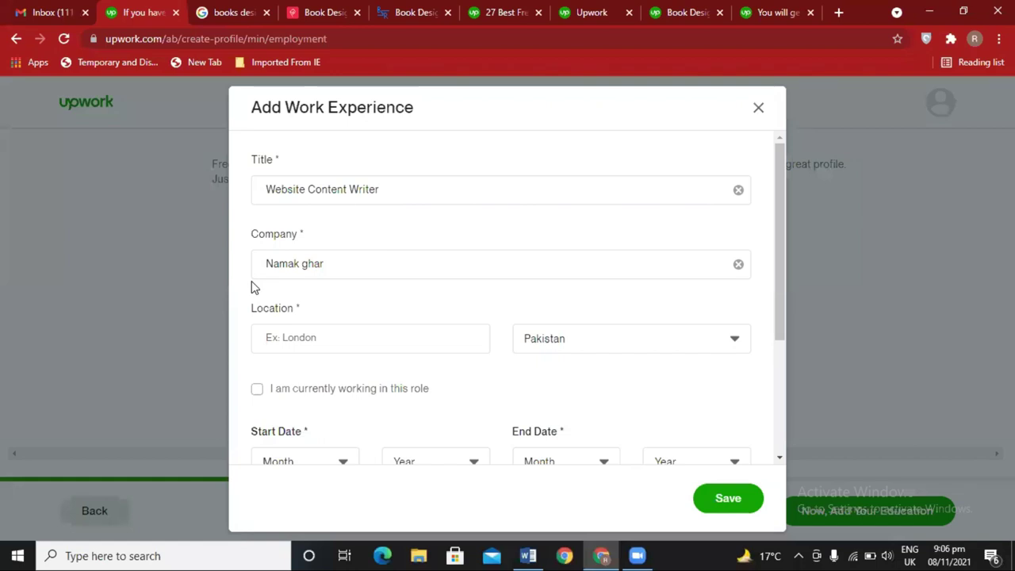
click(300, 265)
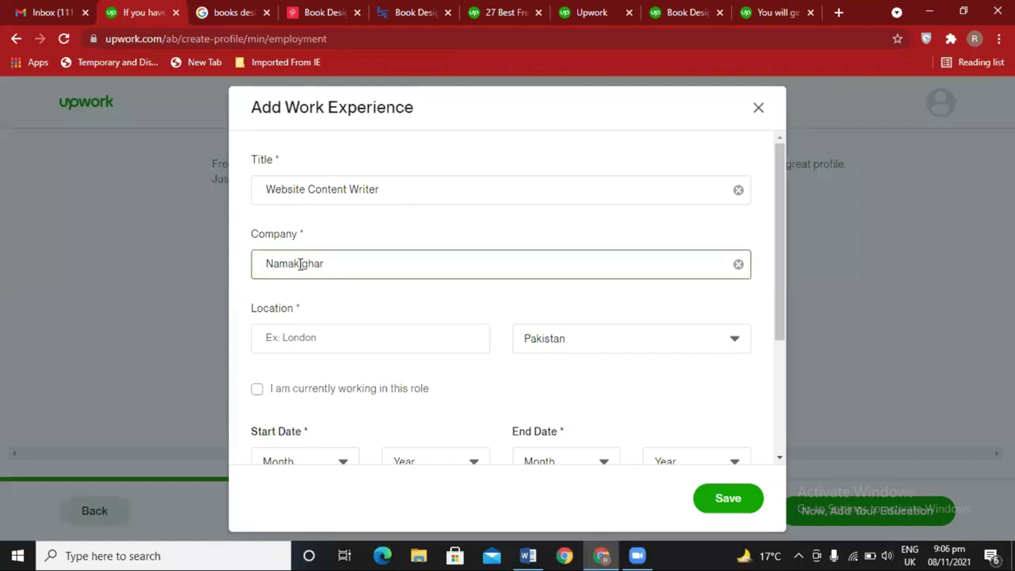
click(323, 286)
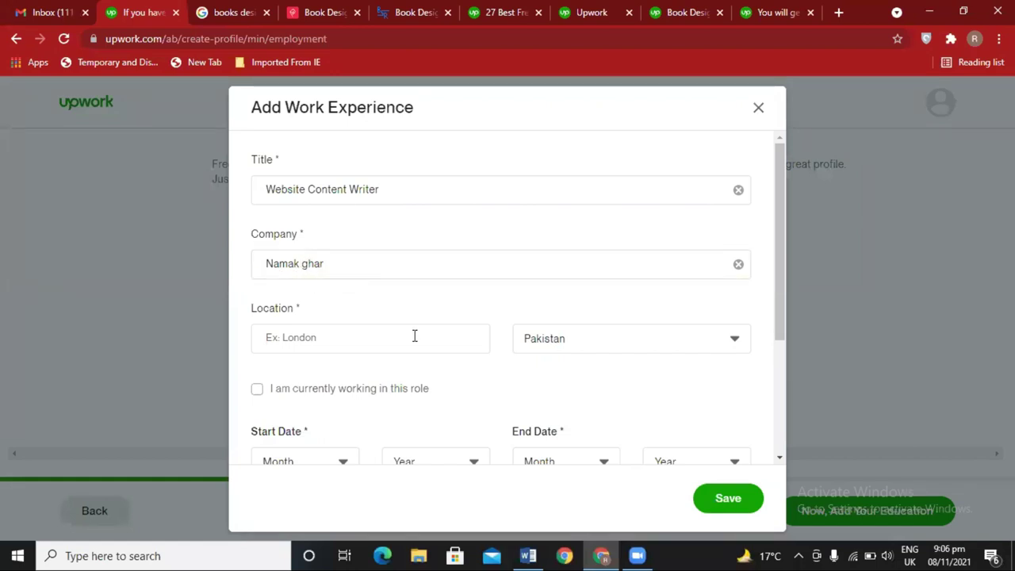
- Enter Islamabad as the job's city and mark the role as one currently being worked in
click(359, 338)
text(lam)
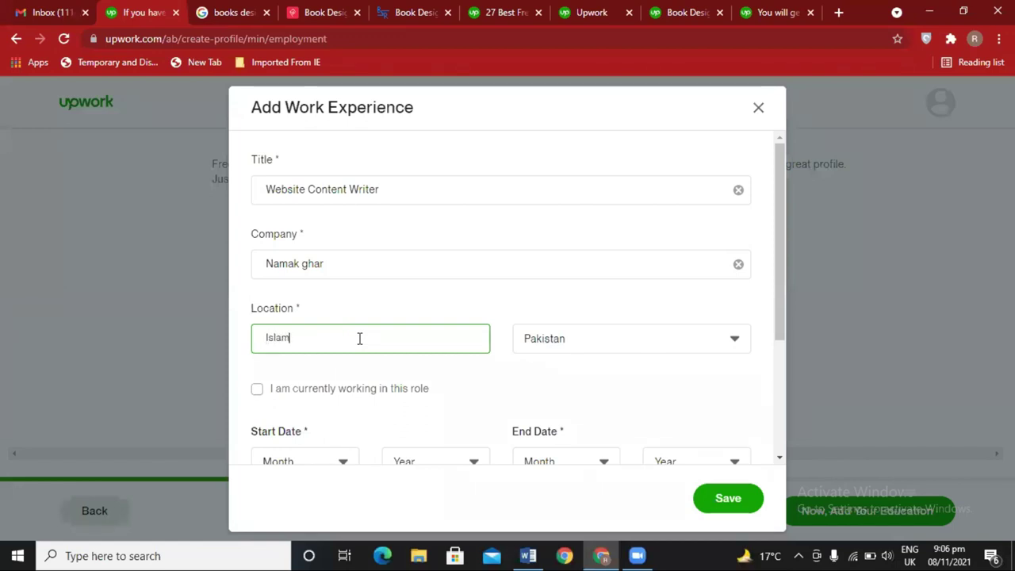
text(slamabd)
key(ctrl+a)
text(Islamaba)
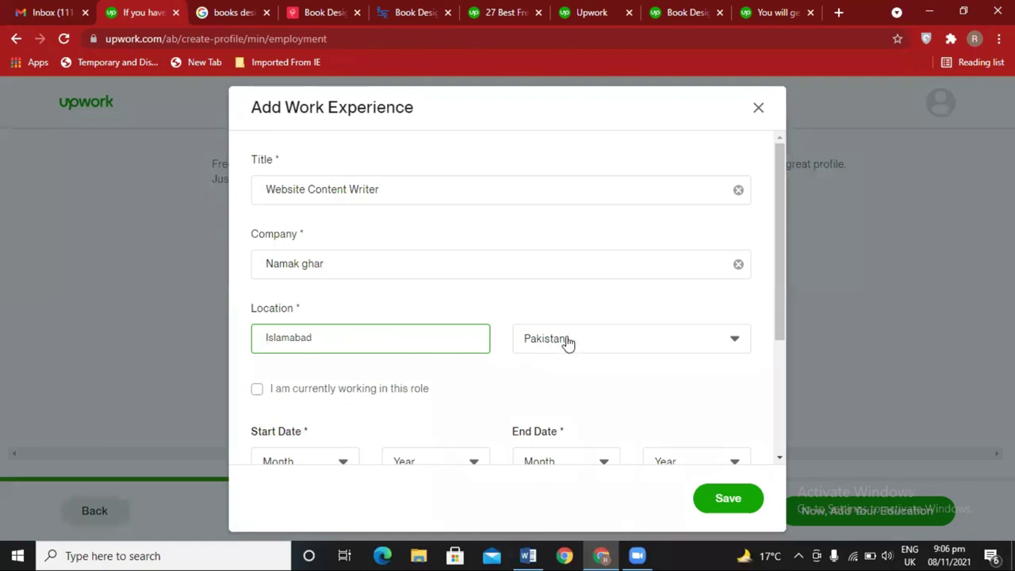
click(336, 394)
- Set the start date of the content writer job to January 2017
scroll(333, 381, down, 2)
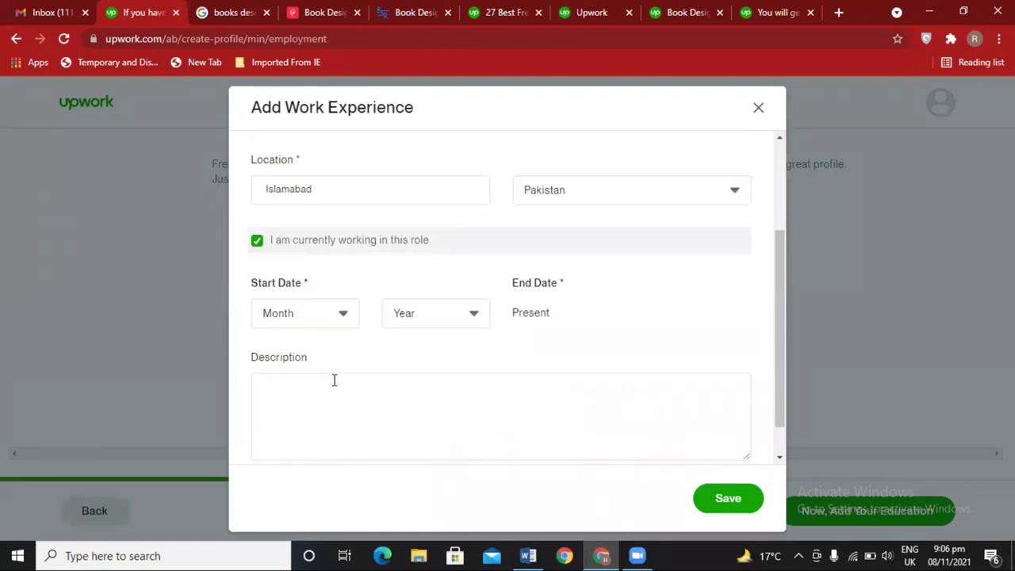
click(306, 312)
click(293, 342)
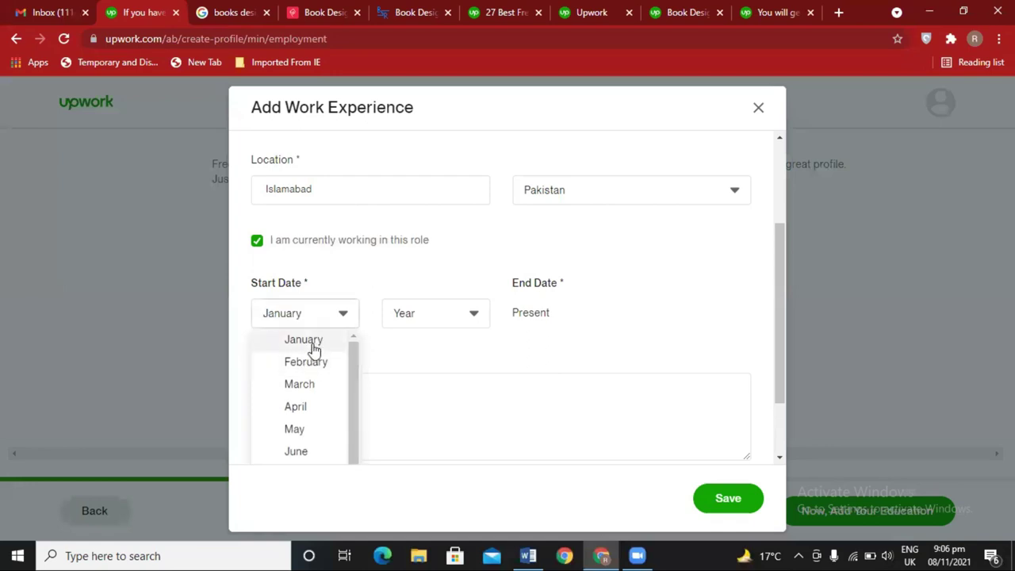
click(435, 313)
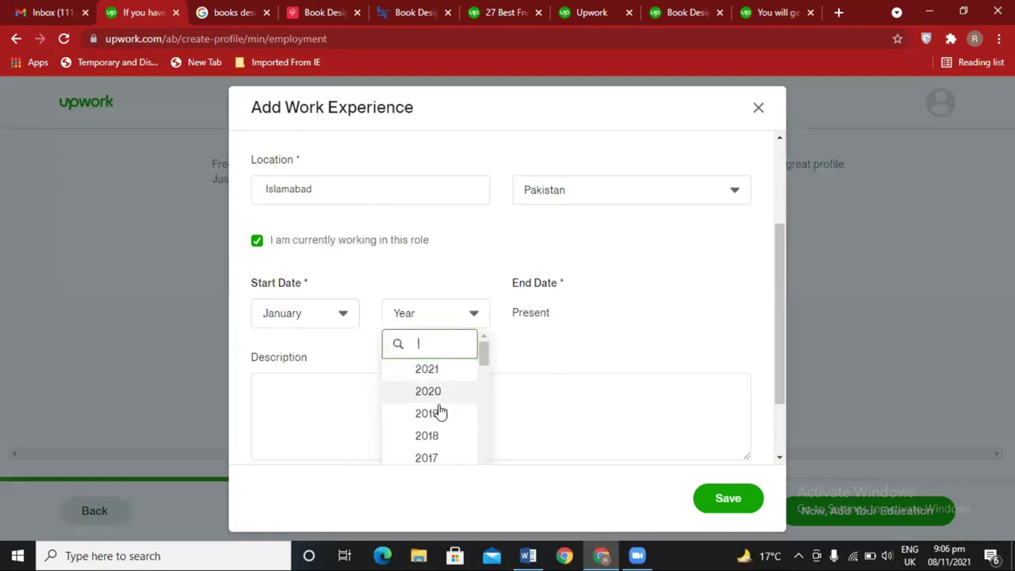
click(444, 459)
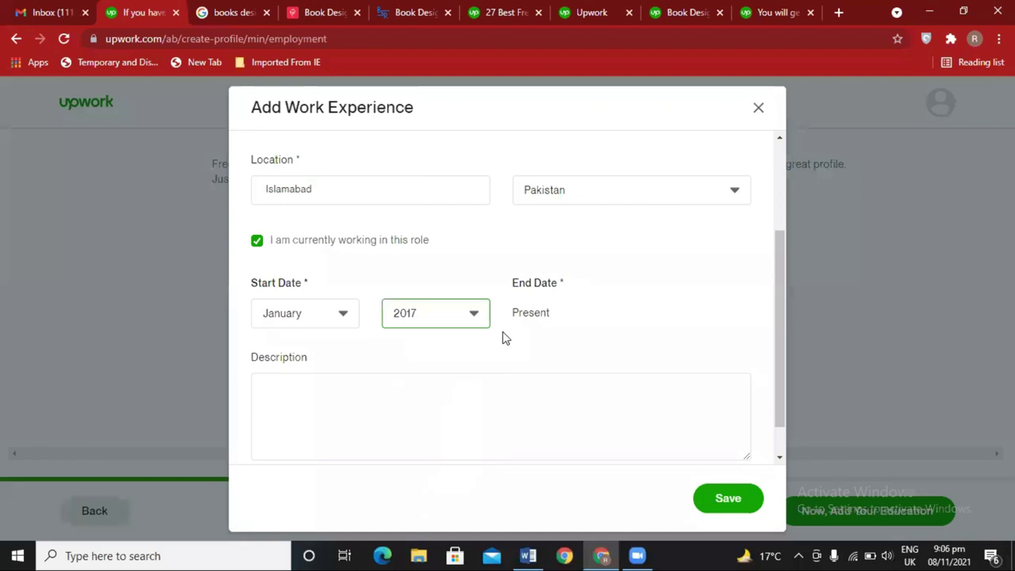
scroll(502, 335, down, 1)
click(381, 354)
- Replace the earlier Google query with a search for "Website content writer cv"
click(254, 14)
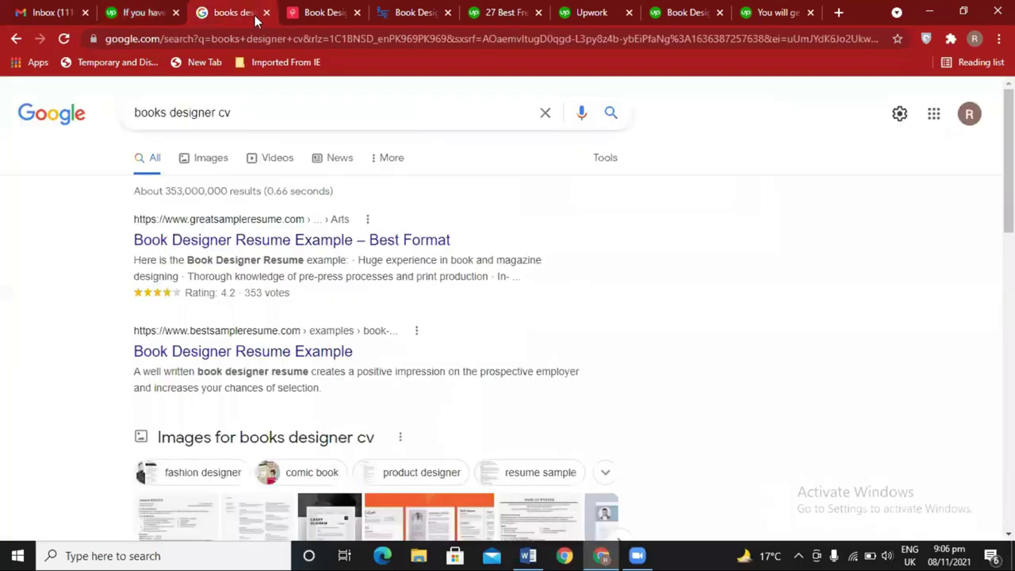
drag(238, 112, 39, 115)
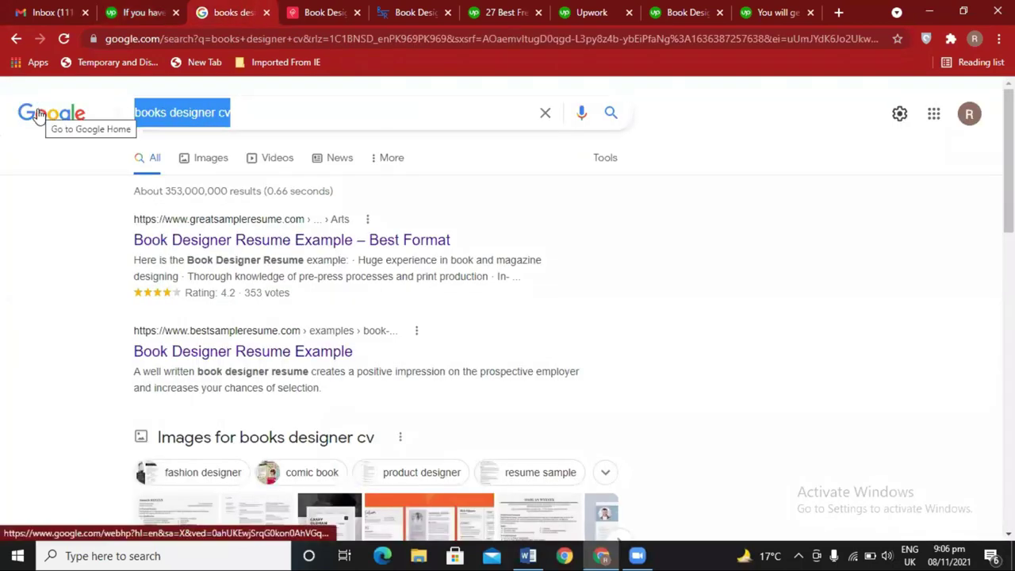
text(Website )
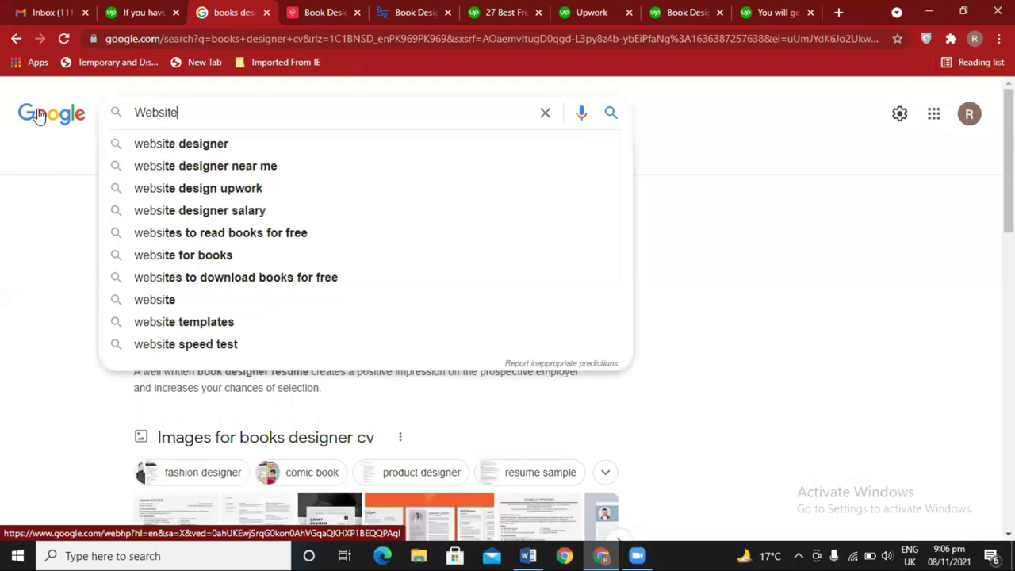
text(cone)
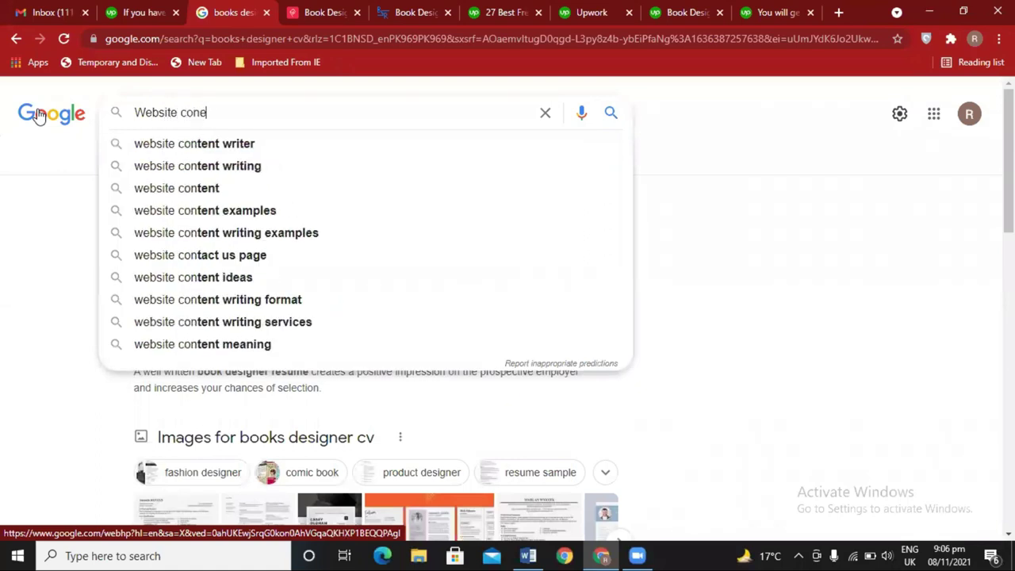
text(nt)
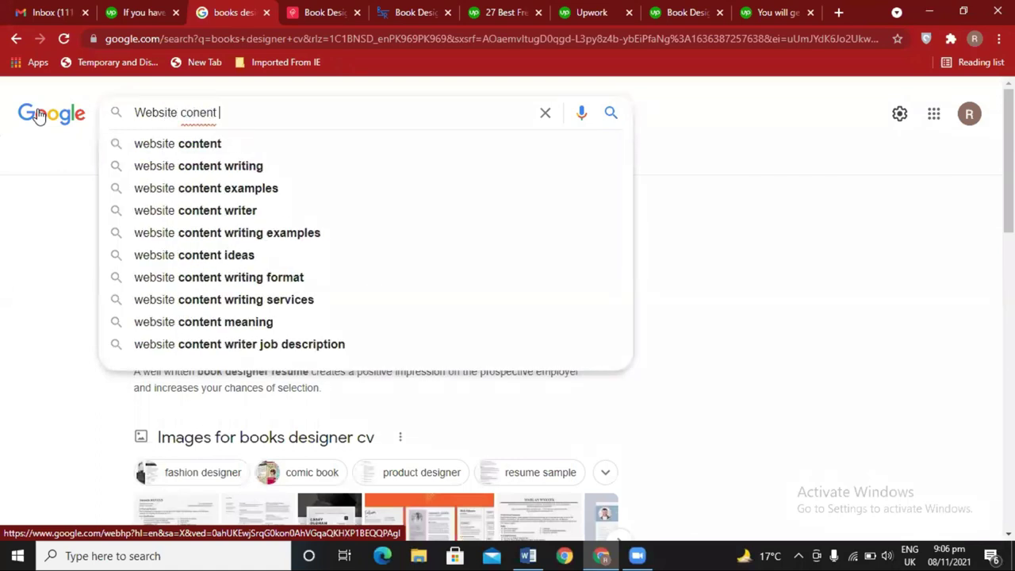
key(BackSpace)
text(te)
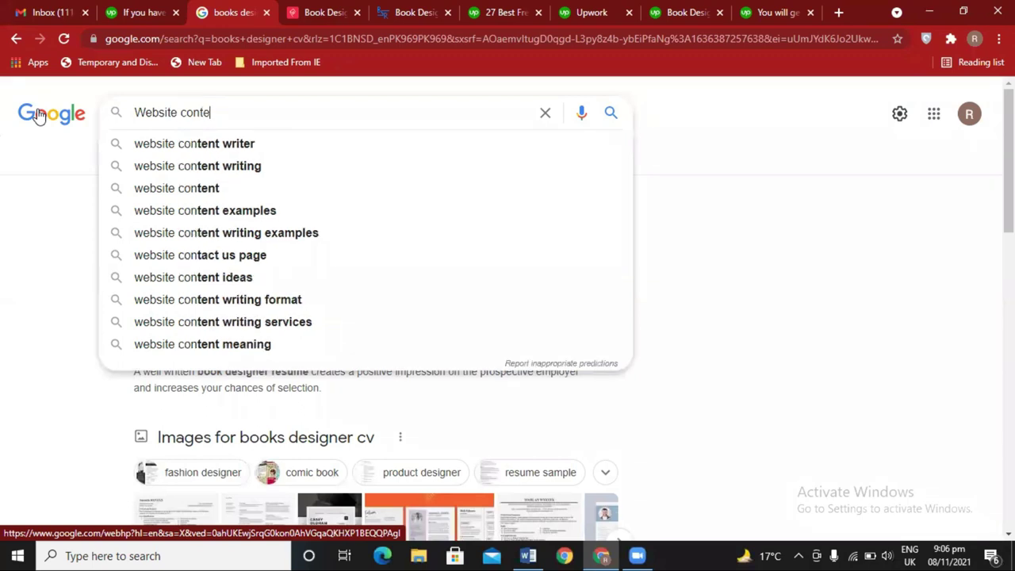
text(nt writer )
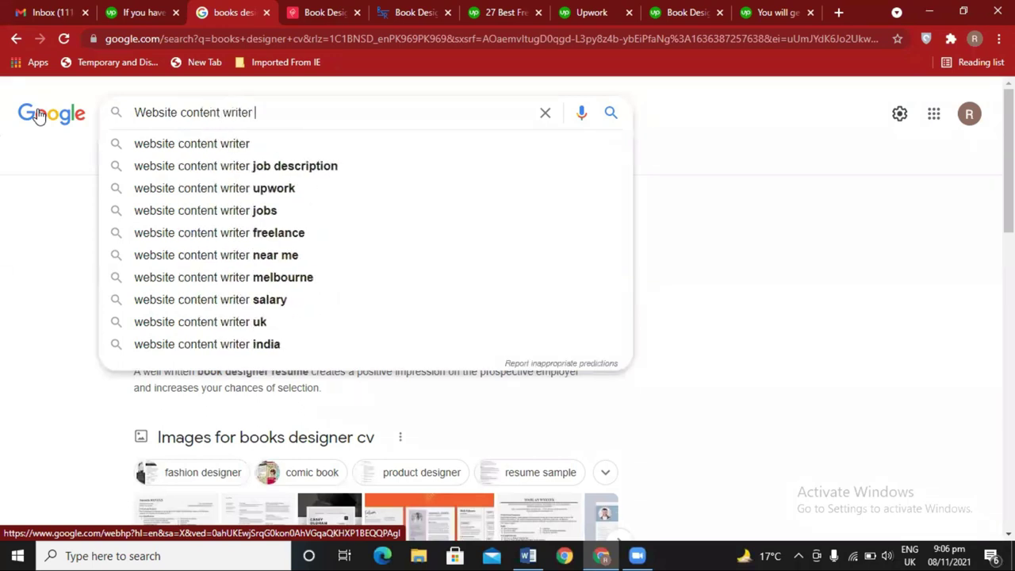
text(cv)
key(Return)
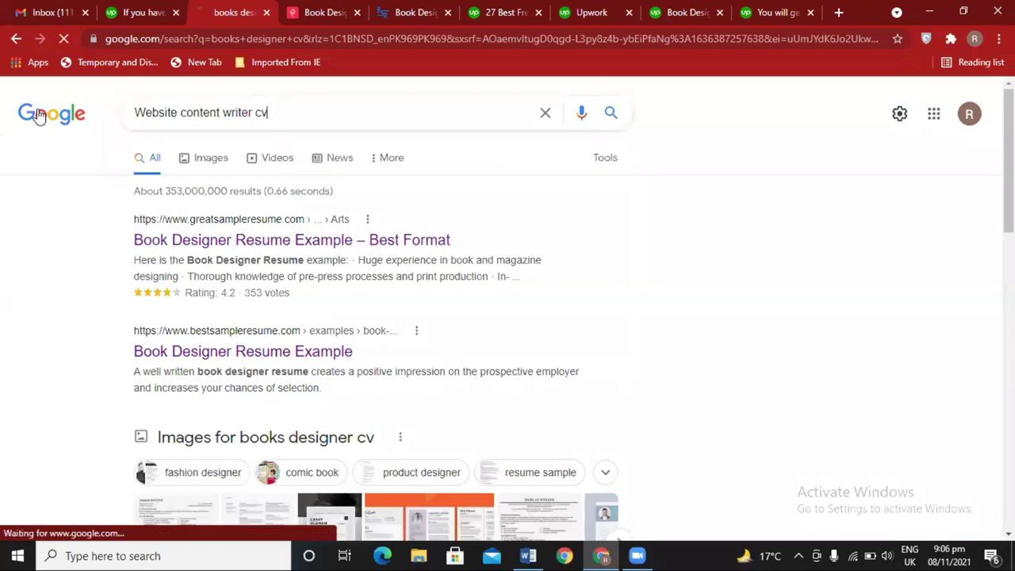
- Open the JobHero web content writer resume examples in a new tab and close the leftover book designer and extra Upwork tabs
right_click(229, 248)
click(283, 252)
click(402, 13)
click(402, 13)
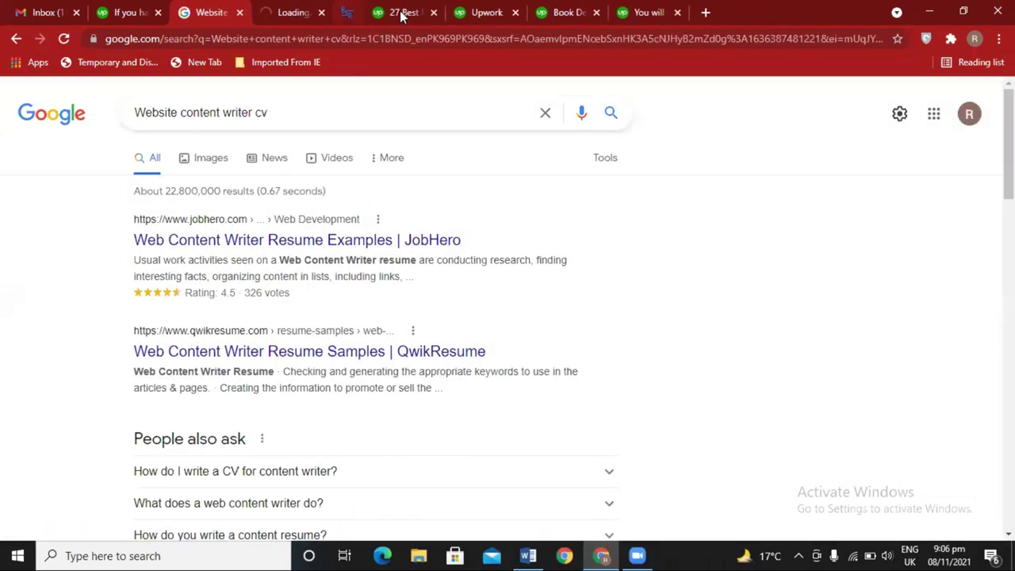
click(403, 13)
click(403, 13)
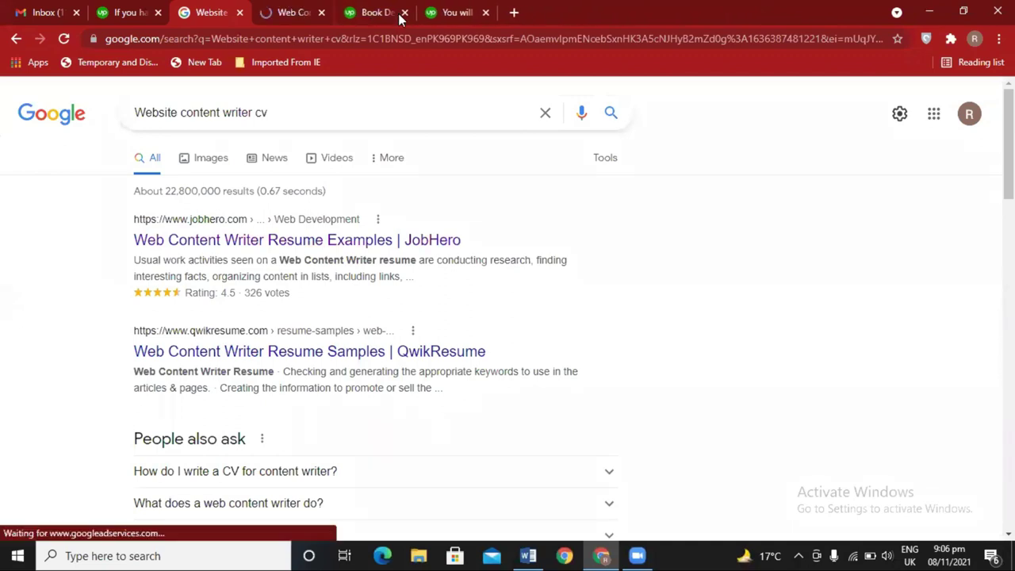
click(402, 12)
middle_click(400, 13)
middle_click(401, 12)
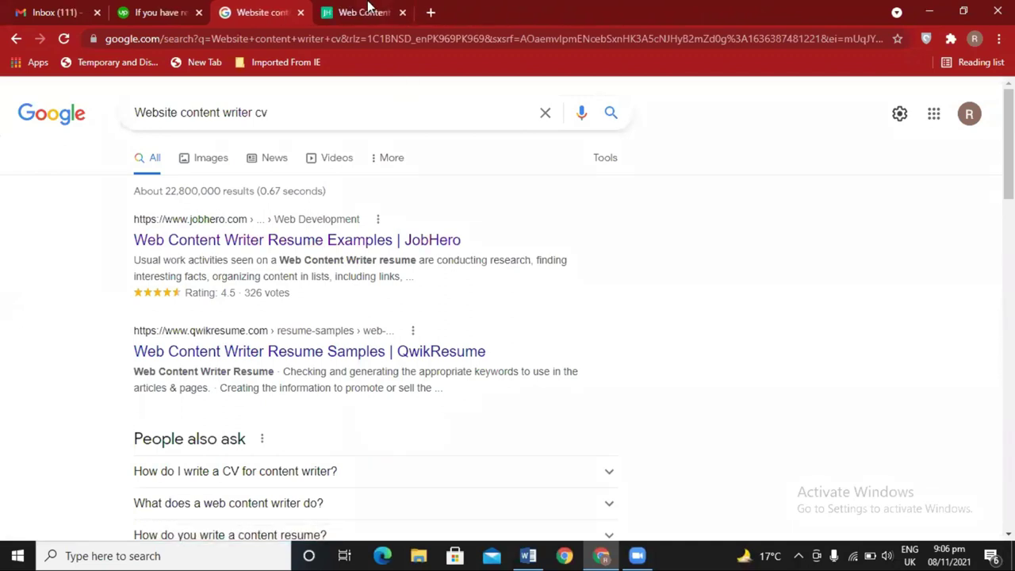
- Look through the JobHero web content writer resume examples for a suitable job description
click(370, 11)
scroll(524, 256, down, 15)
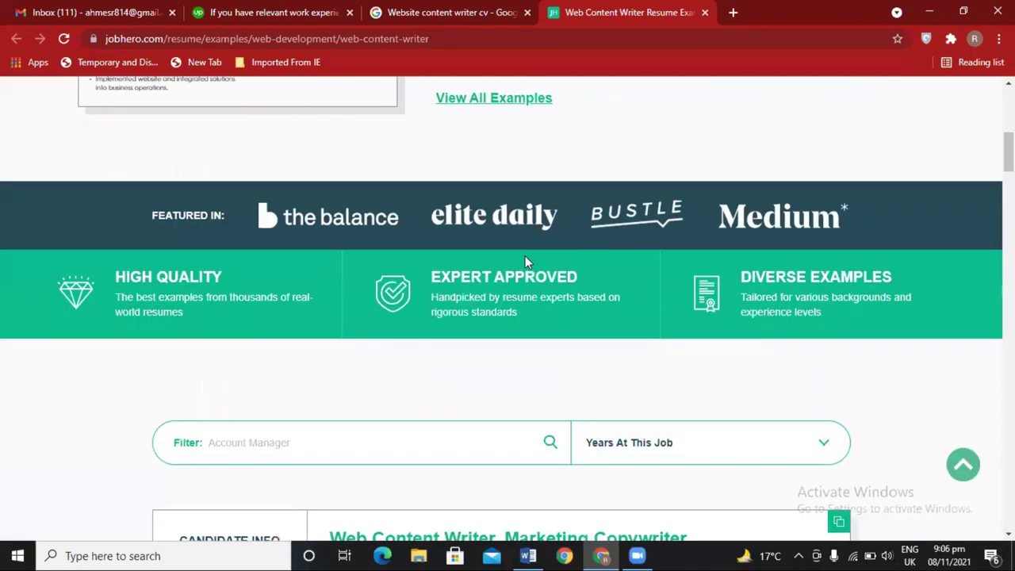
scroll(500, 260, up, 3)
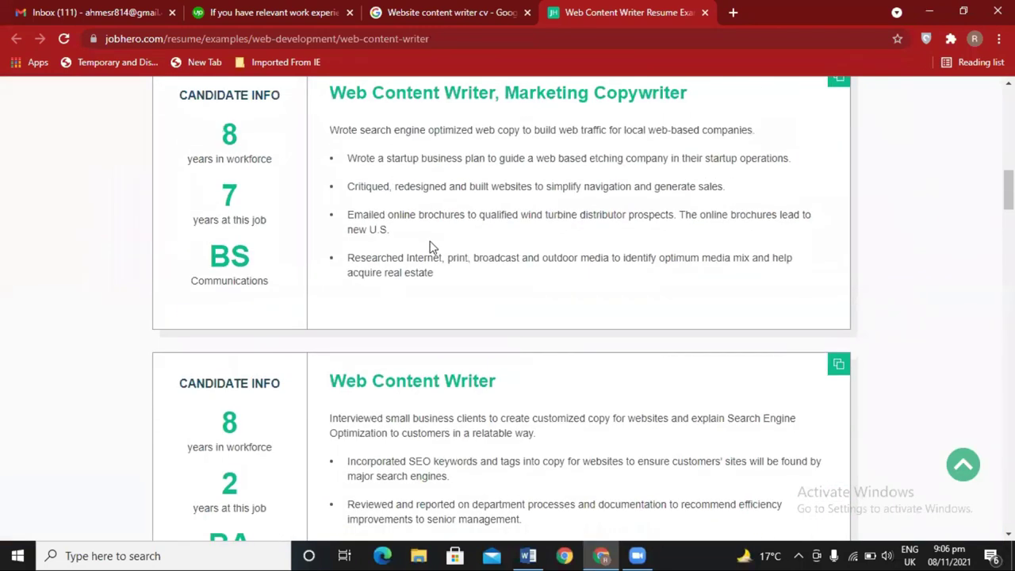
scroll(433, 247, up, 1)
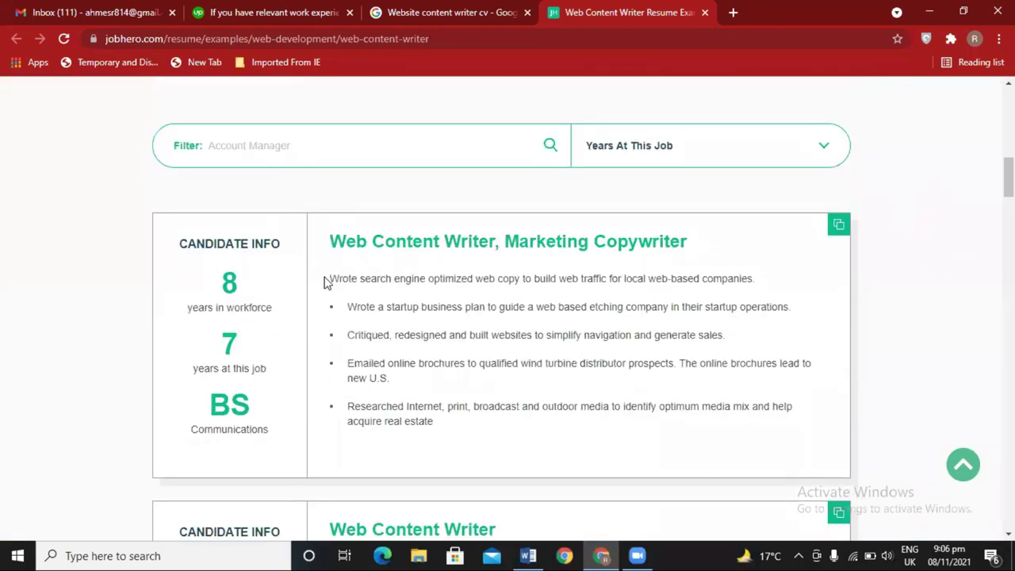
scroll(448, 390, down, 5)
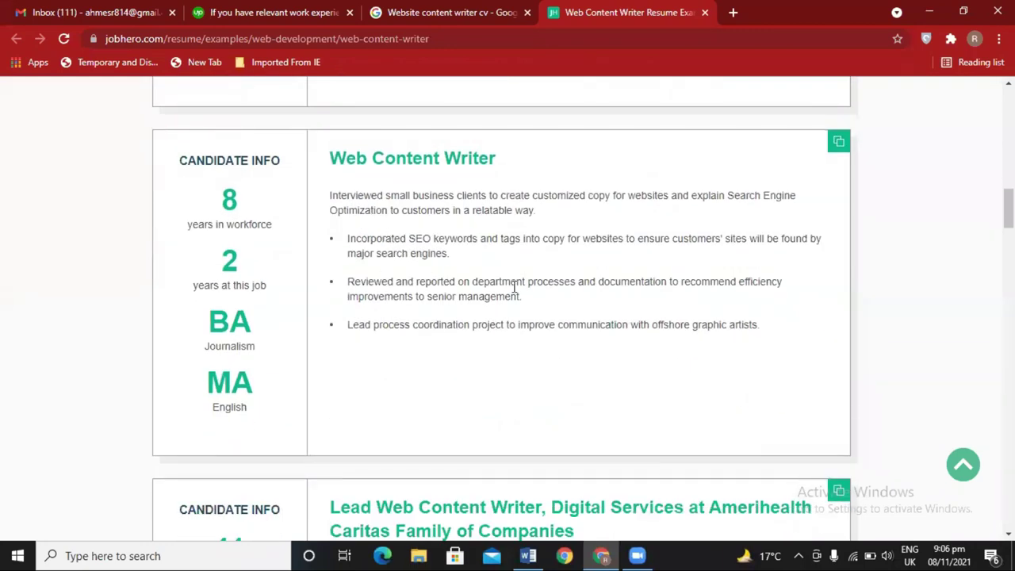
scroll(519, 311, down, 4)
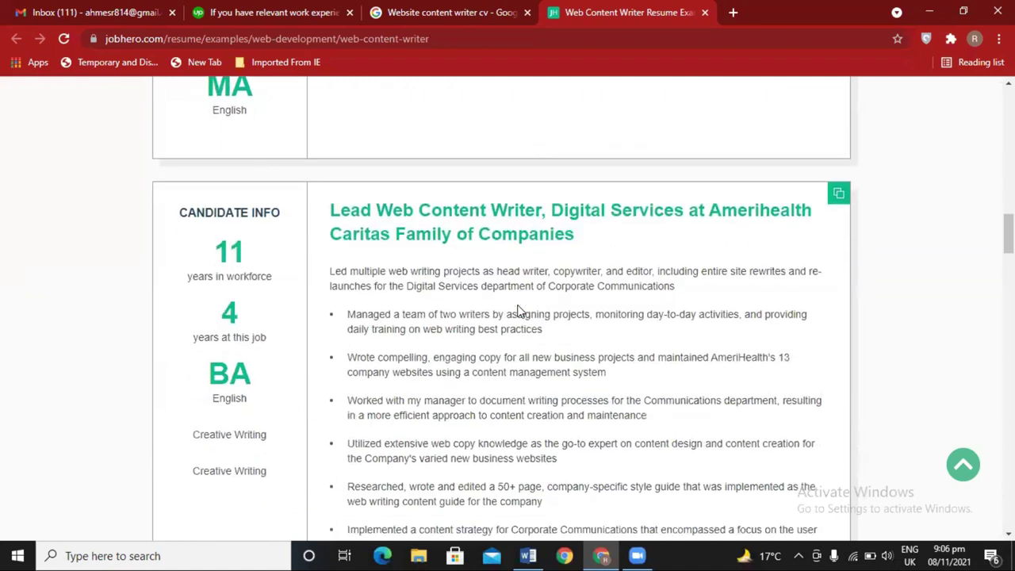
scroll(424, 281, down, 1)
scroll(421, 285, up, 7)
scroll(420, 309, down, 1)
scroll(415, 319, down, 1)
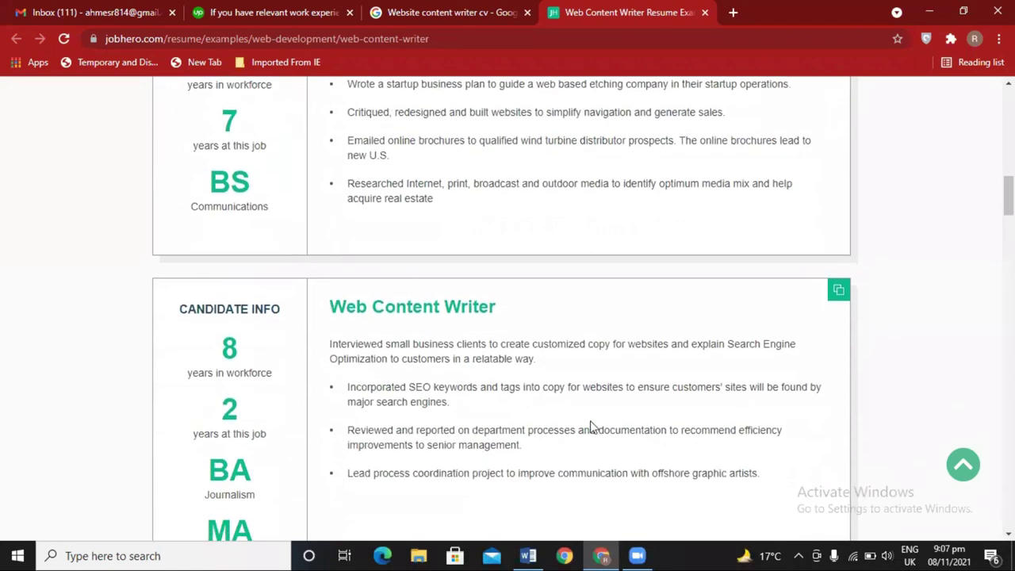
- Copy the full description text of the "Web Content Writer, Marketing Copywriter" resume example
scroll(609, 424, down, 2)
drag(738, 390, 321, 256)
scroll(426, 323, up, 6)
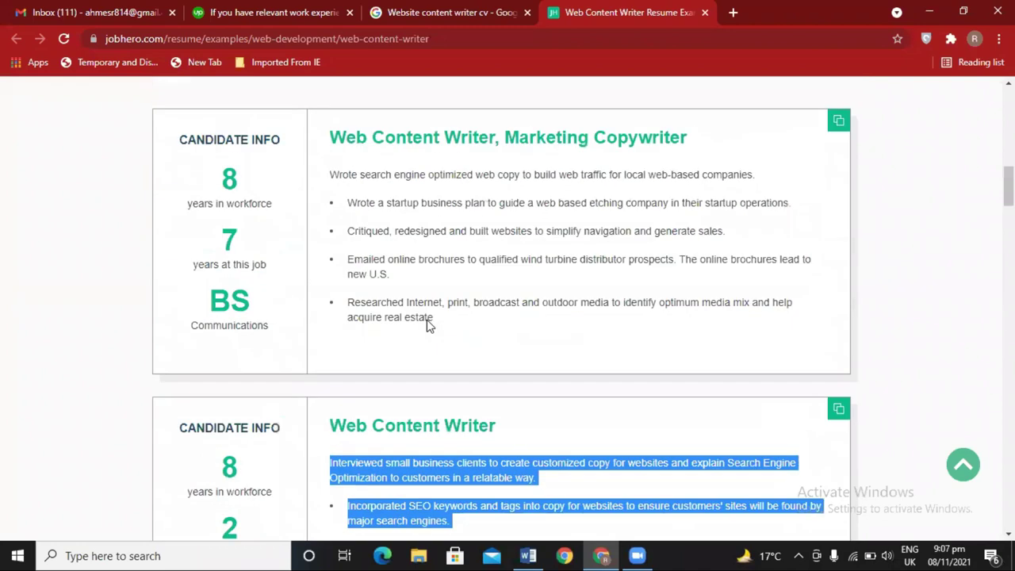
drag(434, 349, 333, 204)
right_click(334, 204)
click(367, 220)
- Paste the copied text as the description of the content writer job on Upwork and save the entry
click(95, 11)
click(197, 9)
right_click(296, 348)
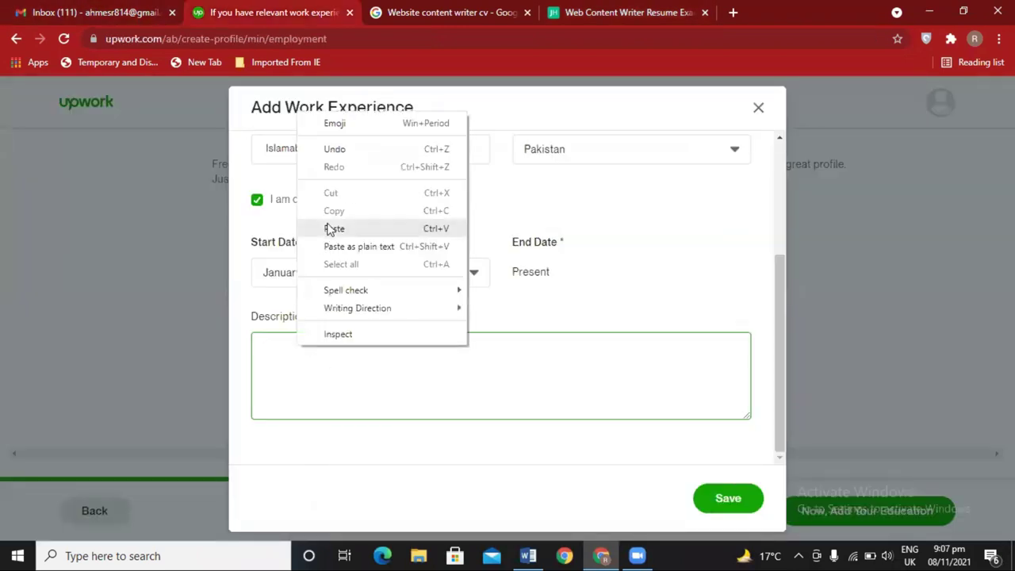
click(331, 229)
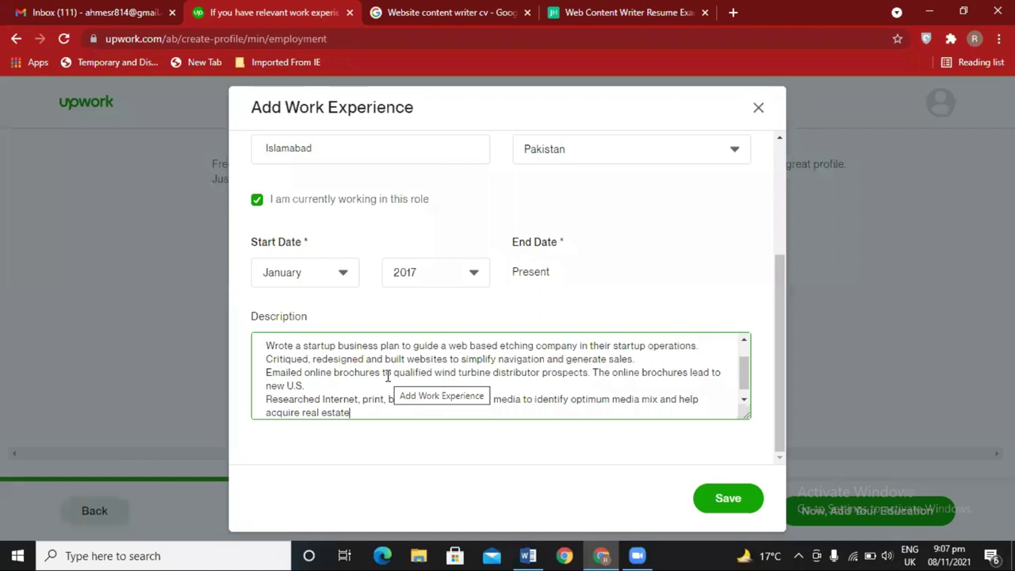
scroll(568, 270, up, 3)
scroll(570, 271, down, 2)
click(731, 505)
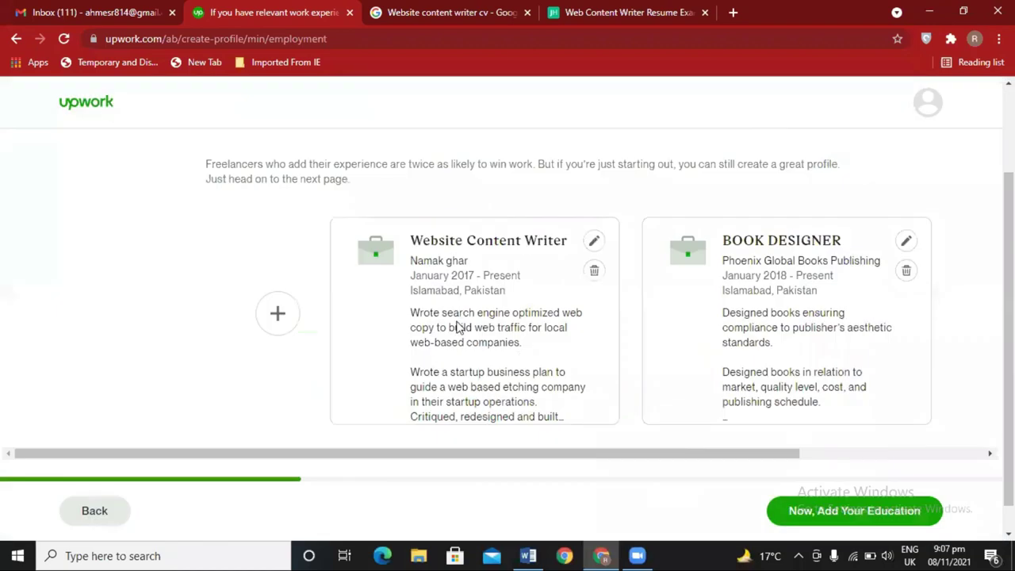
- Start another work experience entry with the title "Books Cover Designer"
click(276, 311)
click(328, 183)
text(Boo)
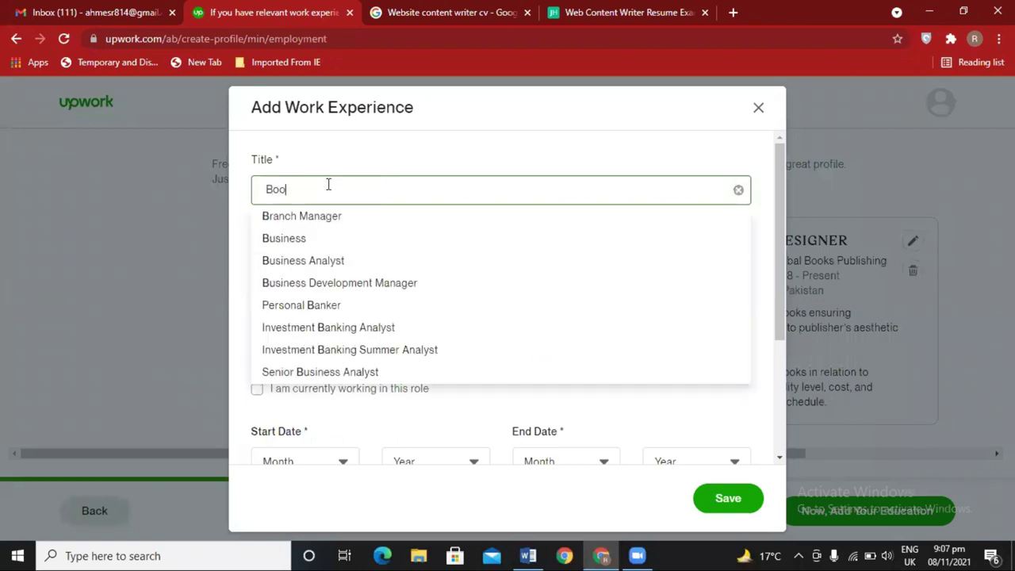
text(ks Cove)
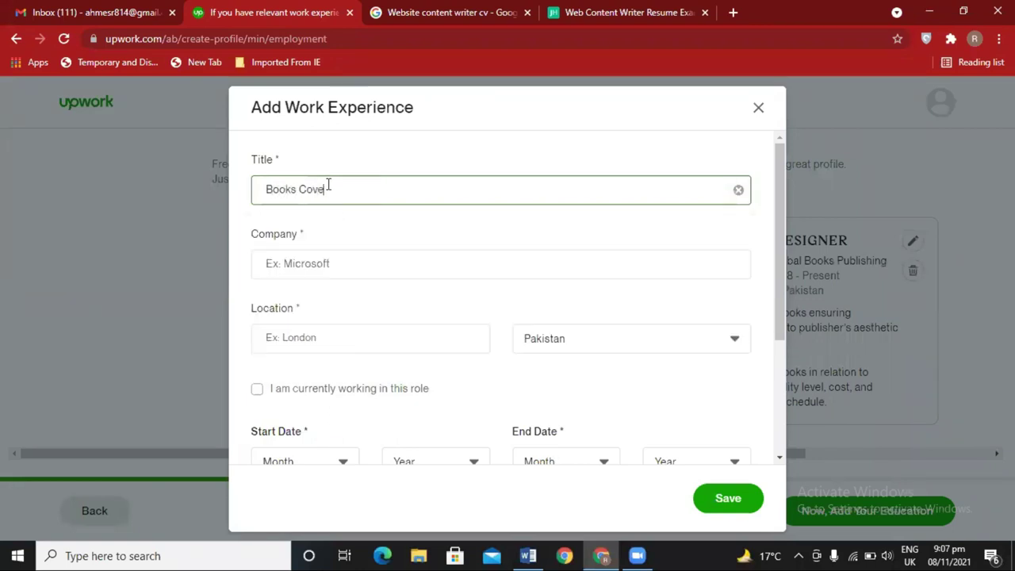
text(r Designer)
- Enter "Pheonix Global Books Publishing" as the company of the cover designer job
click(342, 256)
text(Ph)
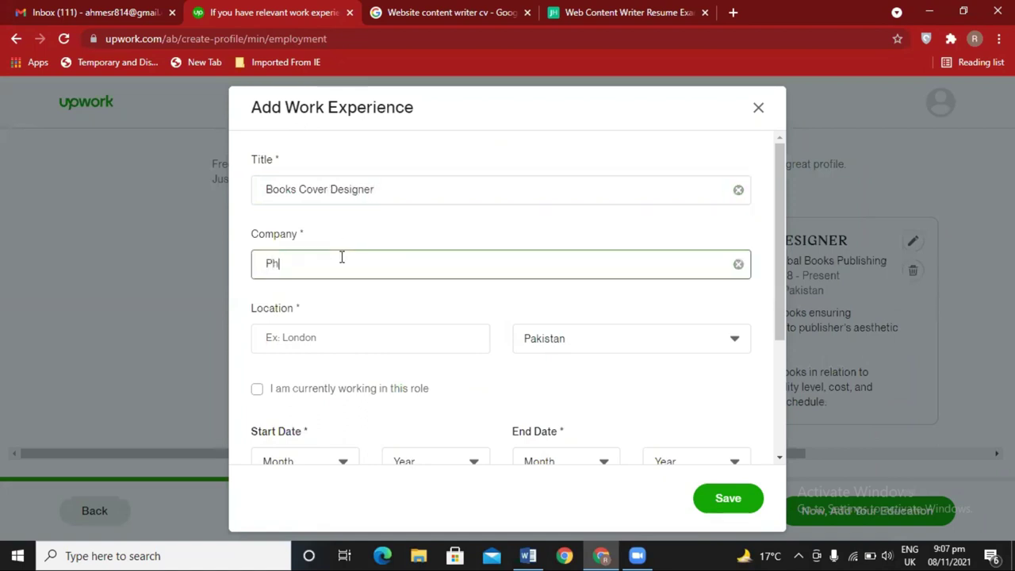
text(eonix)
text( lo)
key(BackSpace)
key(BackSpace)
text(Global)
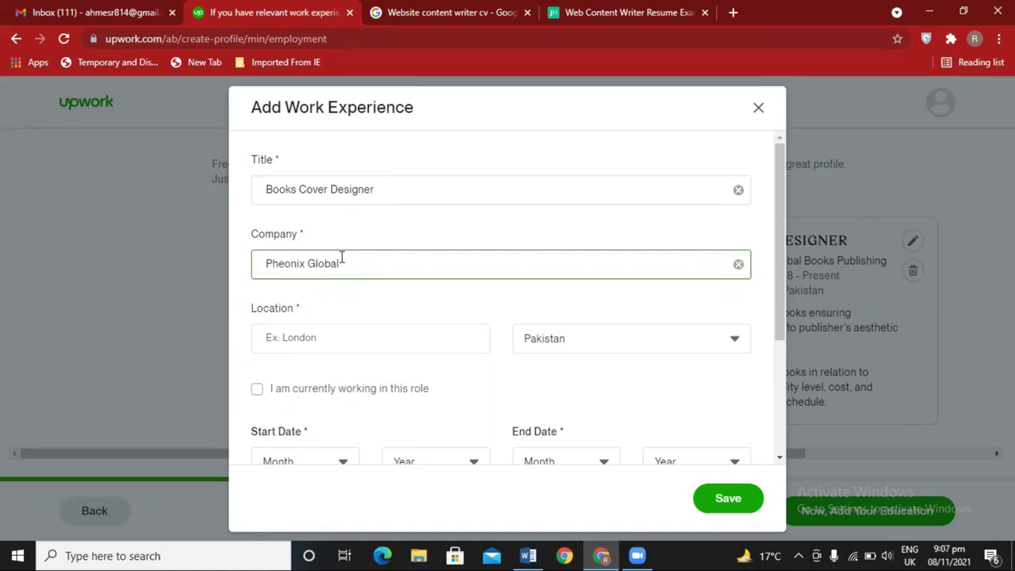
text( S)
text(ooks)
text( Publishing)
- Set the cover designer job's city to Islamabad and mark it as a role currently being worked in
click(359, 342)
text(Islamabad)
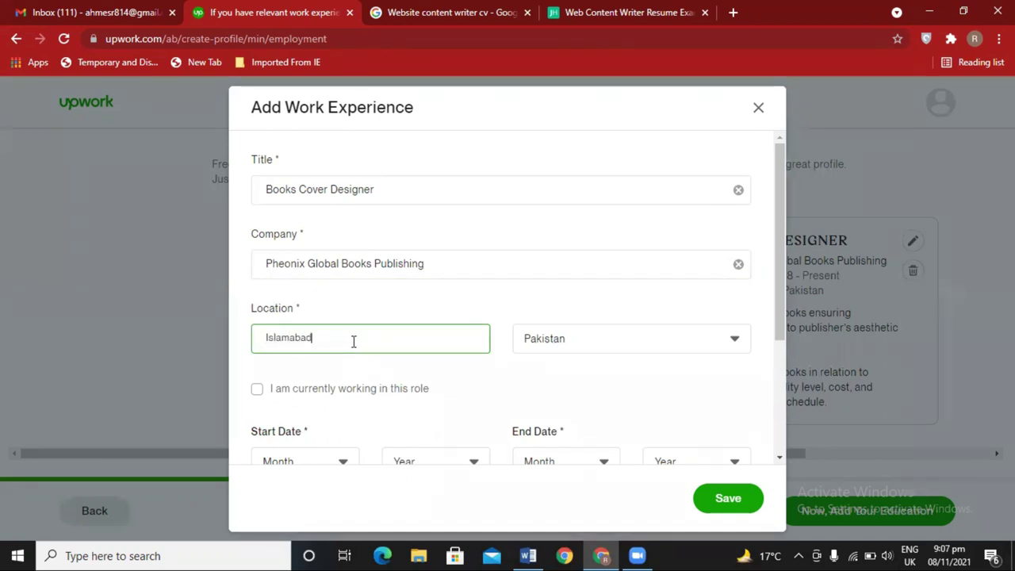
click(424, 388)
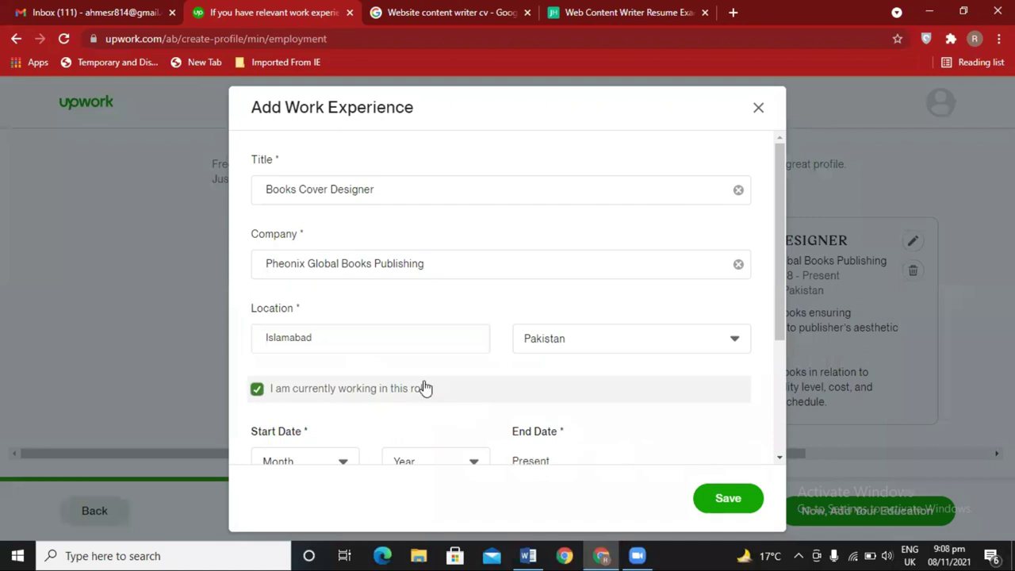
- Set the cover designer job's start date to February 2020 and place the cursor in the empty description
scroll(338, 380, down, 2)
click(297, 313)
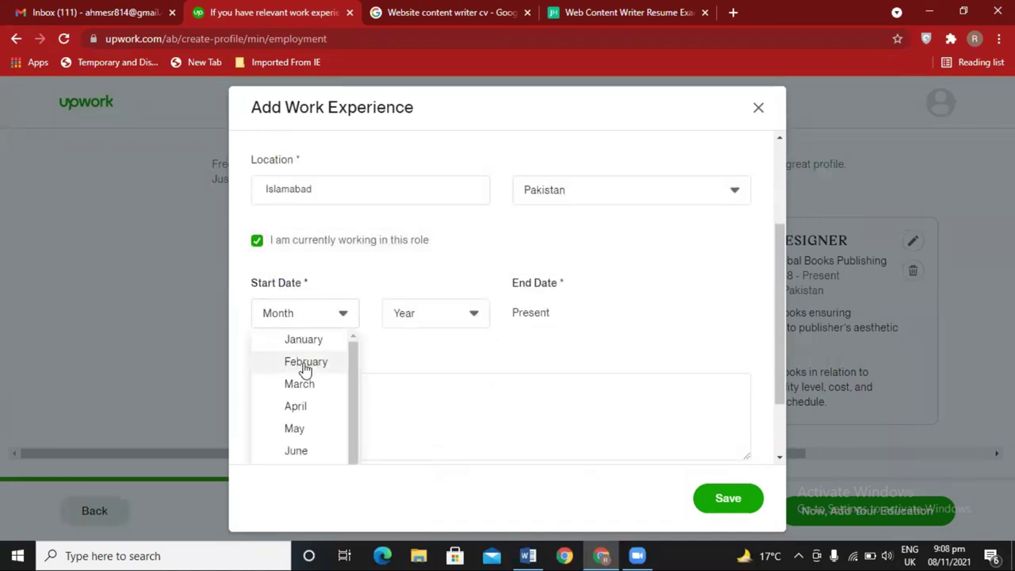
click(301, 361)
click(403, 315)
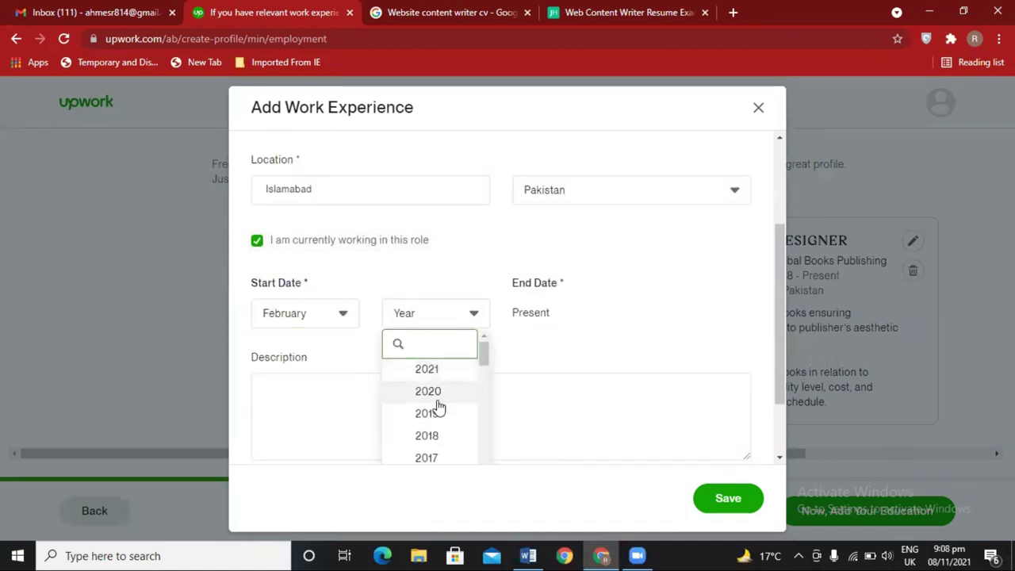
scroll(439, 414, down, 1)
scroll(437, 398, up, 1)
click(440, 390)
click(427, 403)
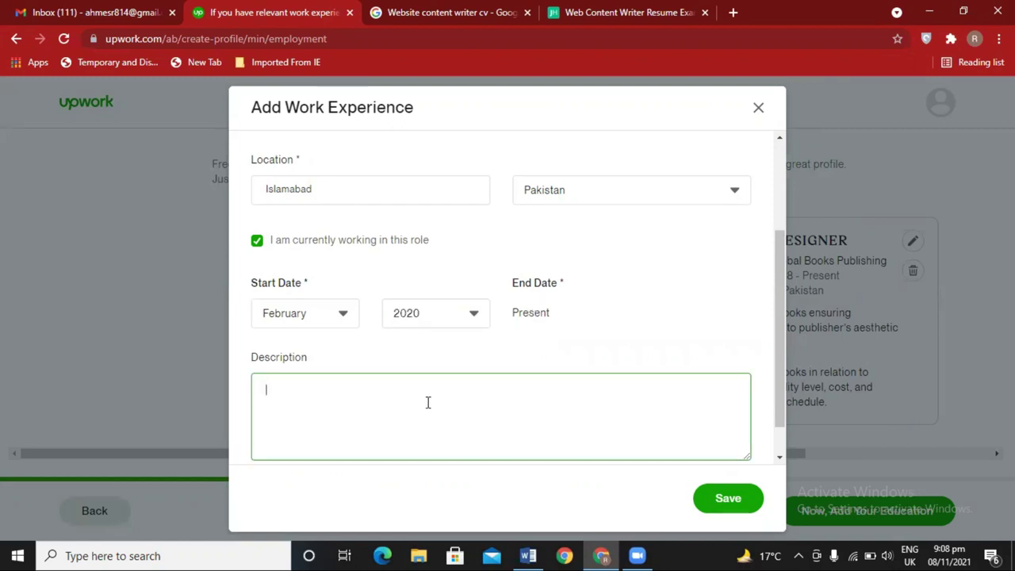
- Replace the website content writer query on Google with a search for "books cover designer cv"
click(444, 12)
drag(267, 113, 103, 136)
text(book)
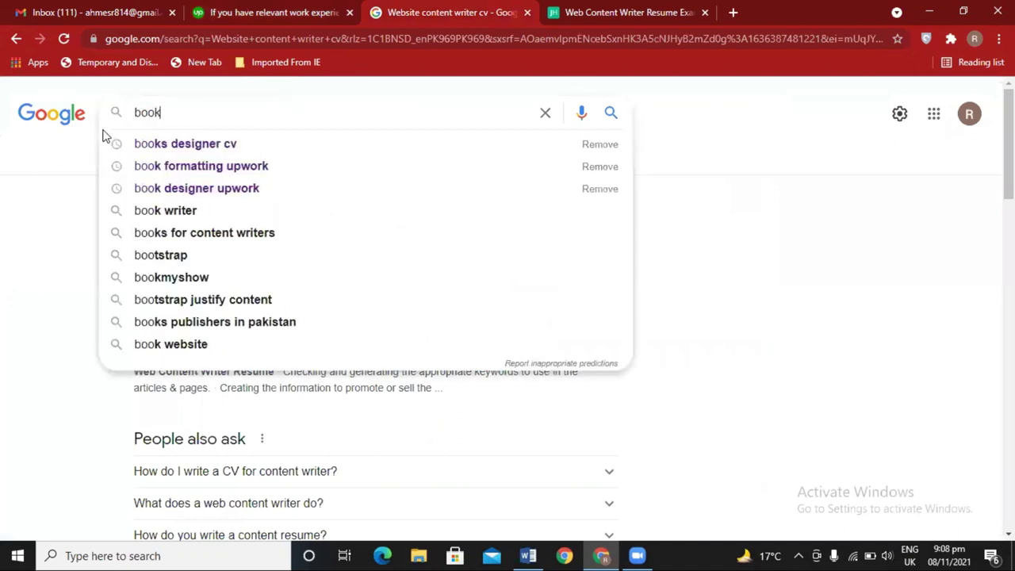
text(s cover d)
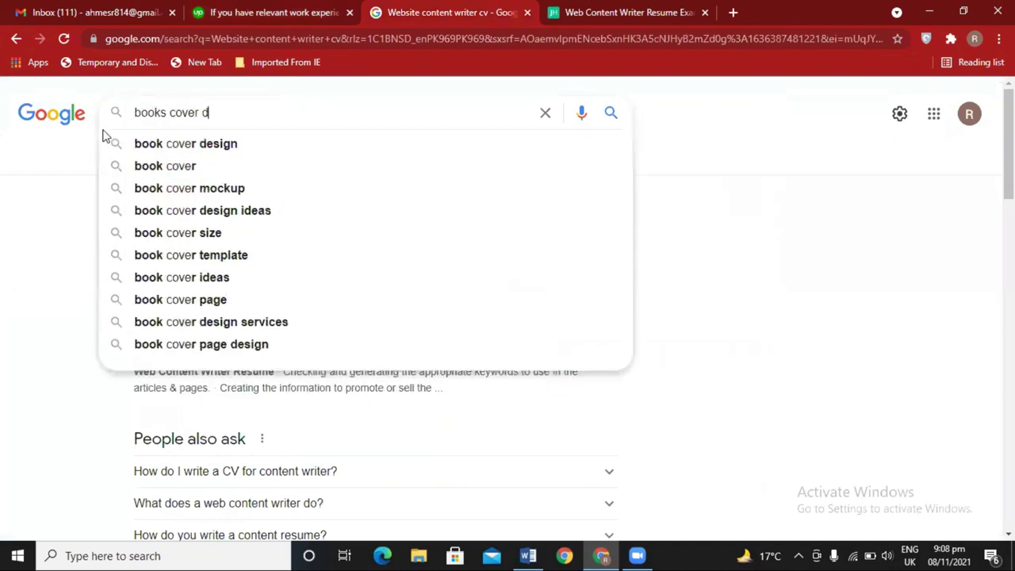
text(esigner cv)
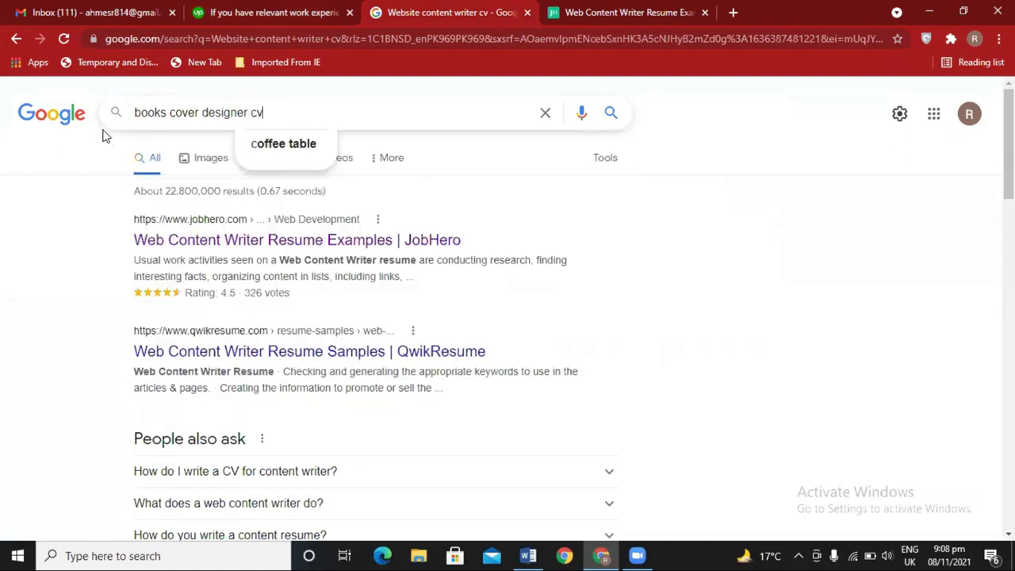
key(Return)
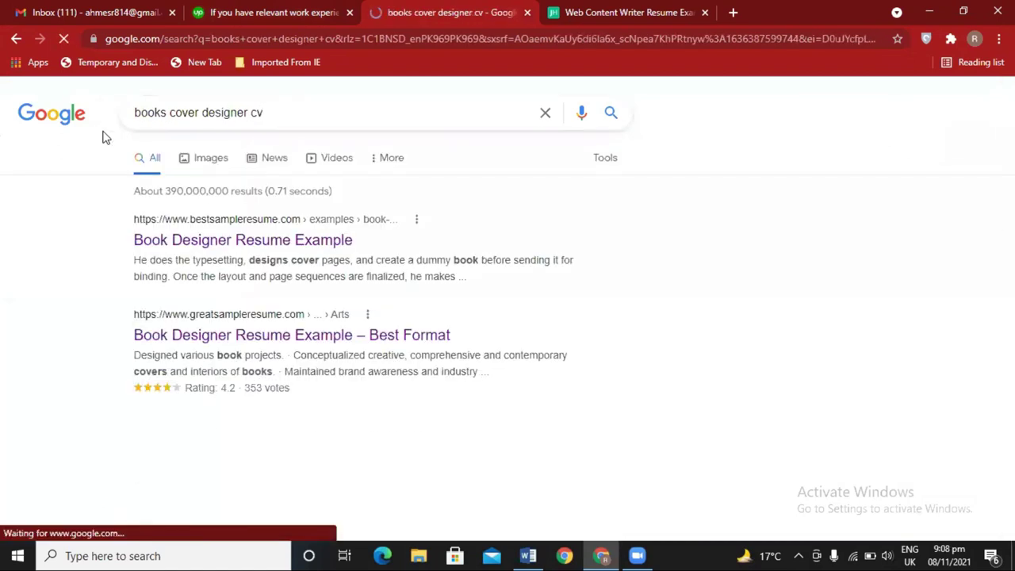
- Open the Pinterest resume and book cover design result and Upwork's book cover designers page in new tabs
scroll(261, 295, down, 1)
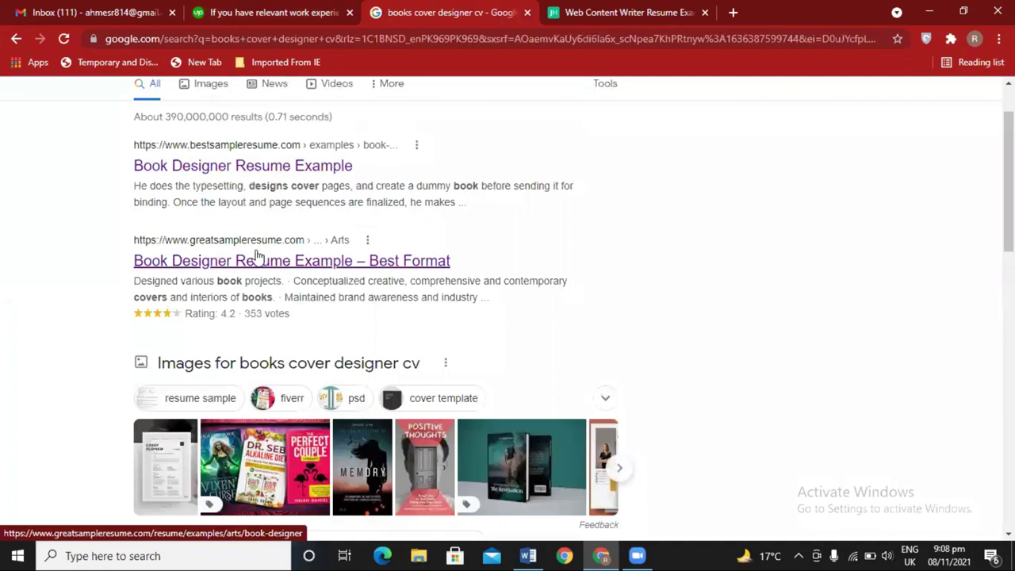
scroll(254, 255, down, 3)
scroll(254, 252, down, 2)
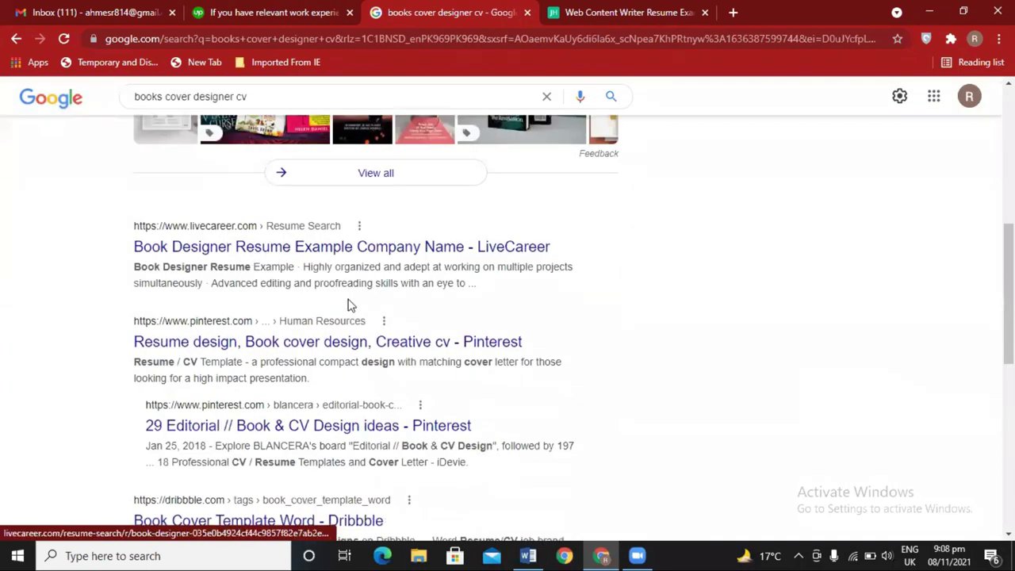
right_click(332, 347)
click(331, 354)
scroll(374, 352, down, 1)
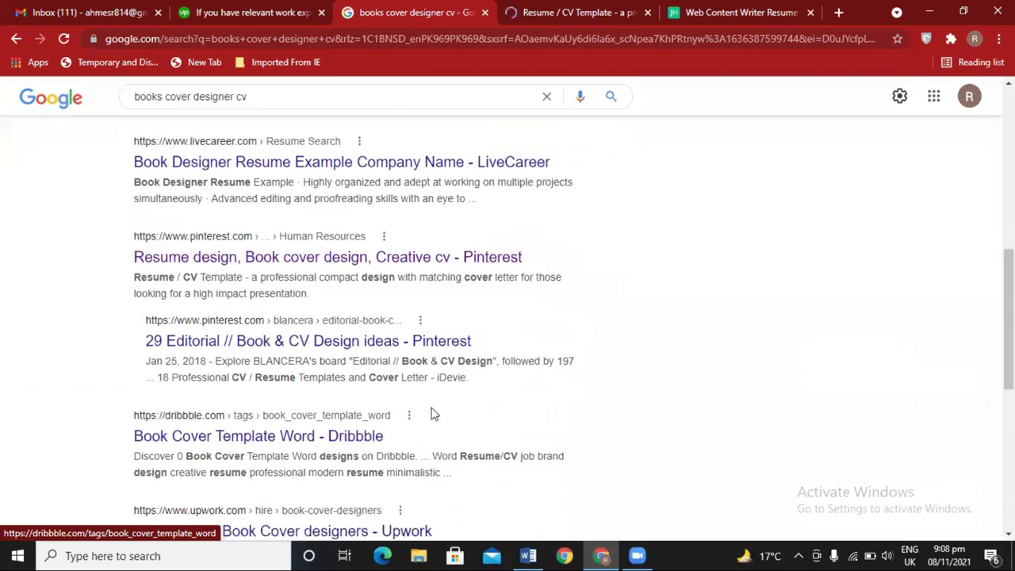
scroll(313, 327, down, 3)
right_click(313, 325)
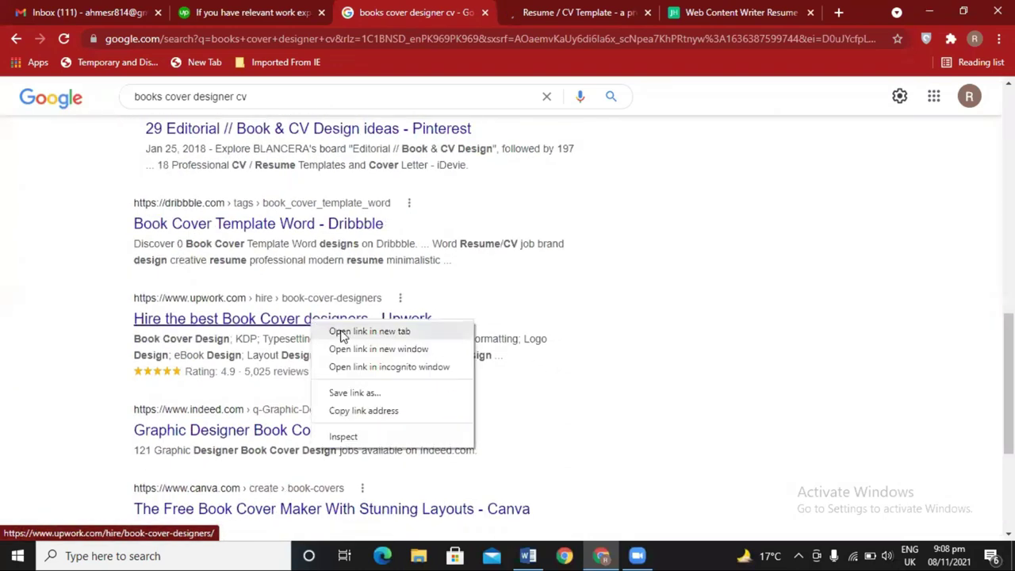
click(333, 331)
scroll(534, 336, down, 2)
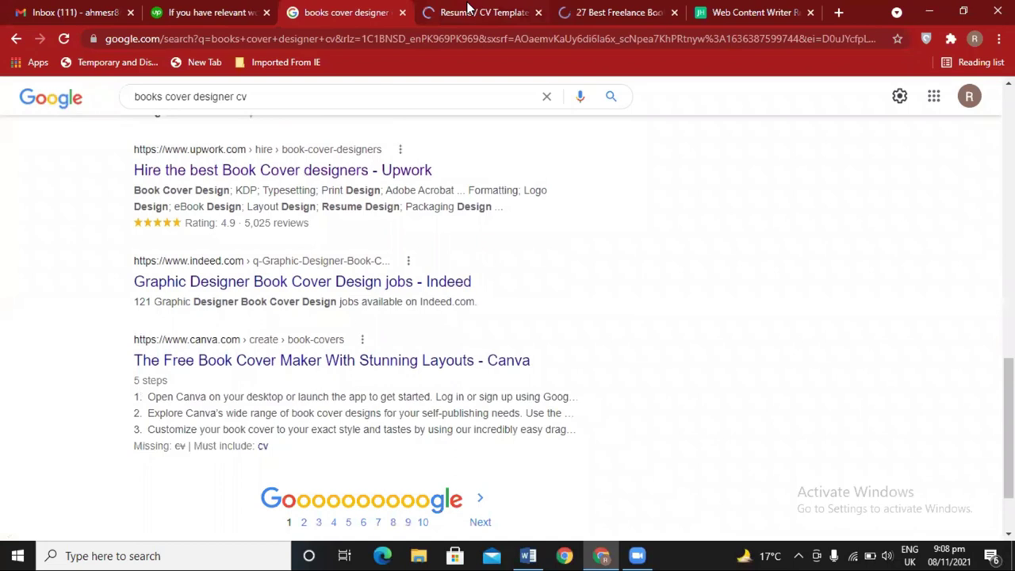
- Read the full description of the Pinterest resume template, dismissing the Google sign-in offer, and close that page
click(480, 12)
scroll(690, 309, down, 1)
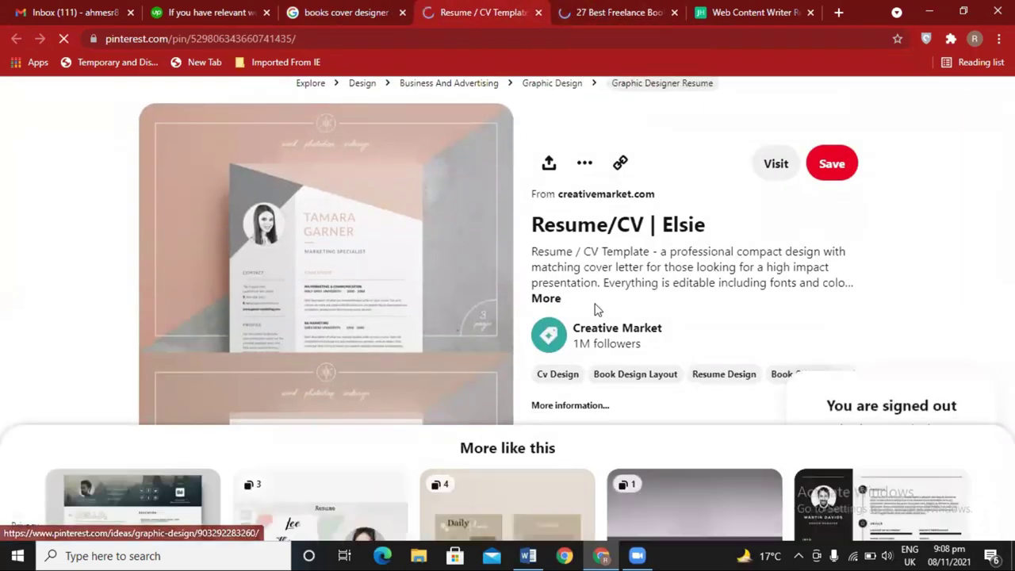
click(546, 299)
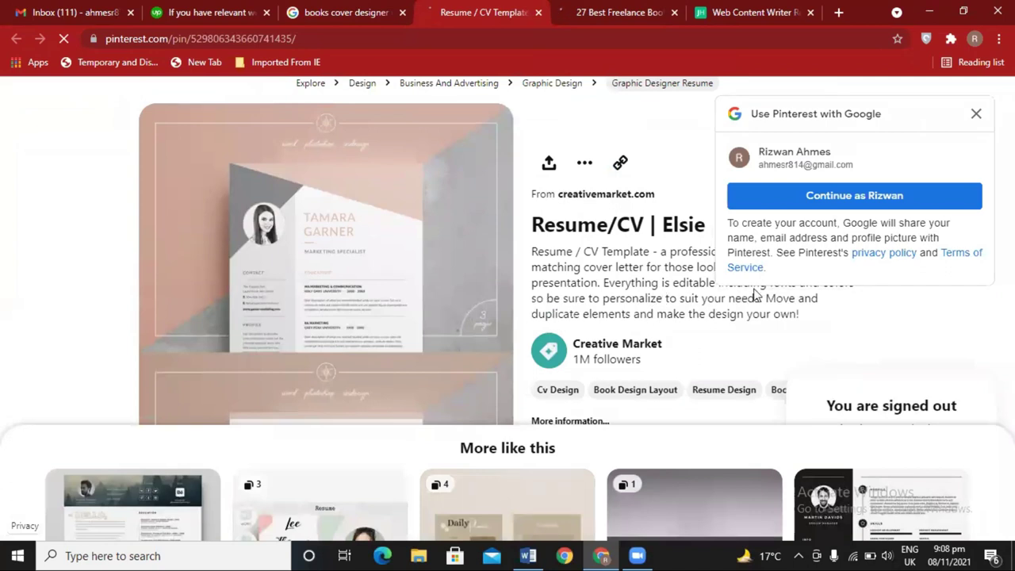
click(975, 113)
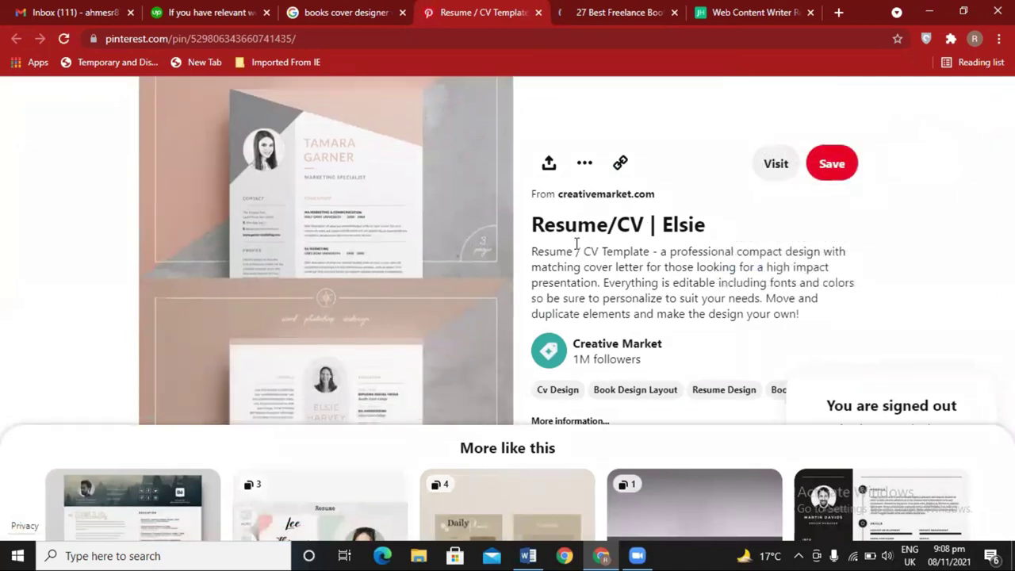
click(610, 12)
click(535, 16)
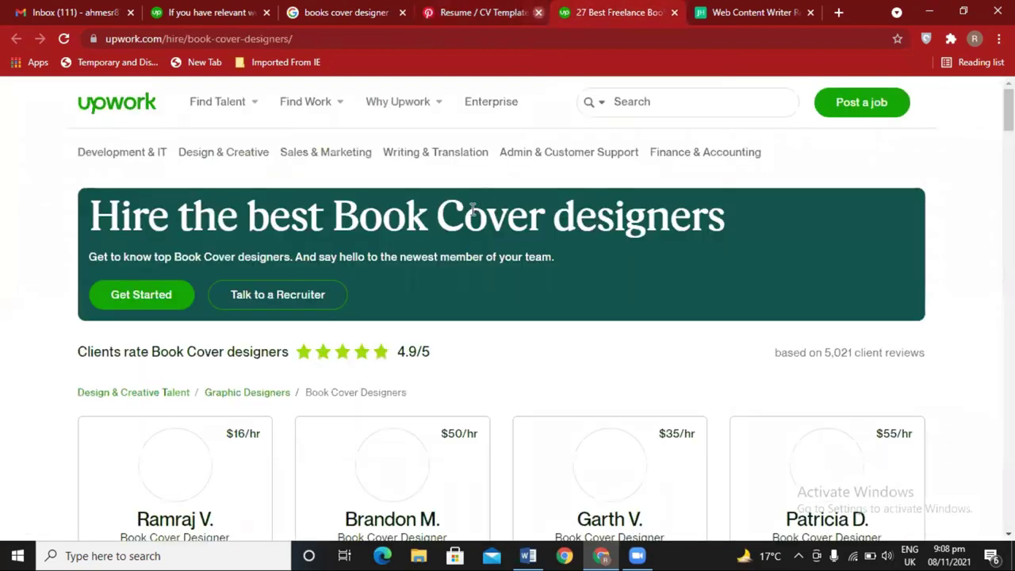
- Open the profiles of the first two listed Upwork book cover designers in new tabs and view the first
scroll(455, 235, down, 3)
right_click(191, 304)
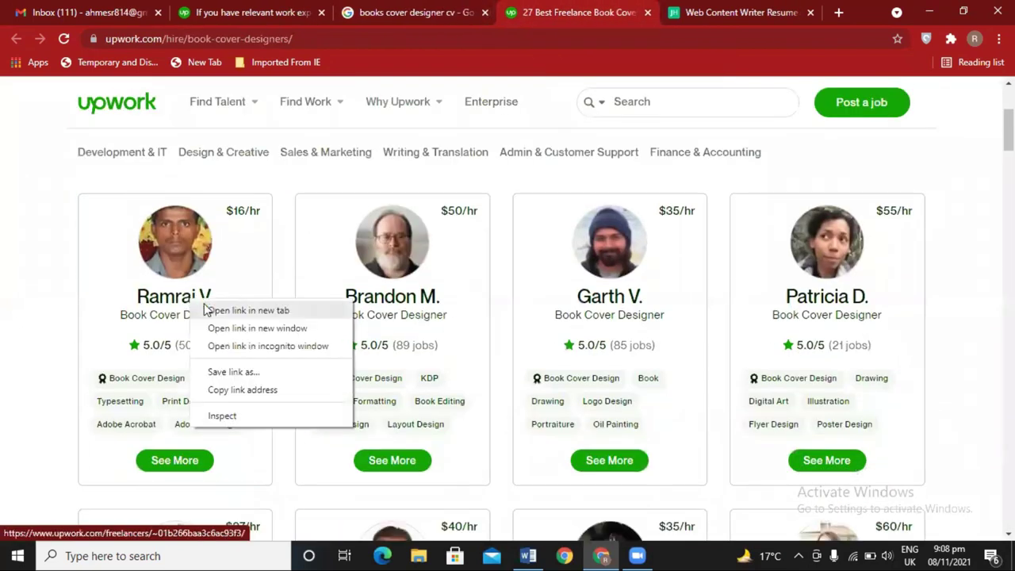
click(218, 309)
right_click(383, 306)
click(412, 314)
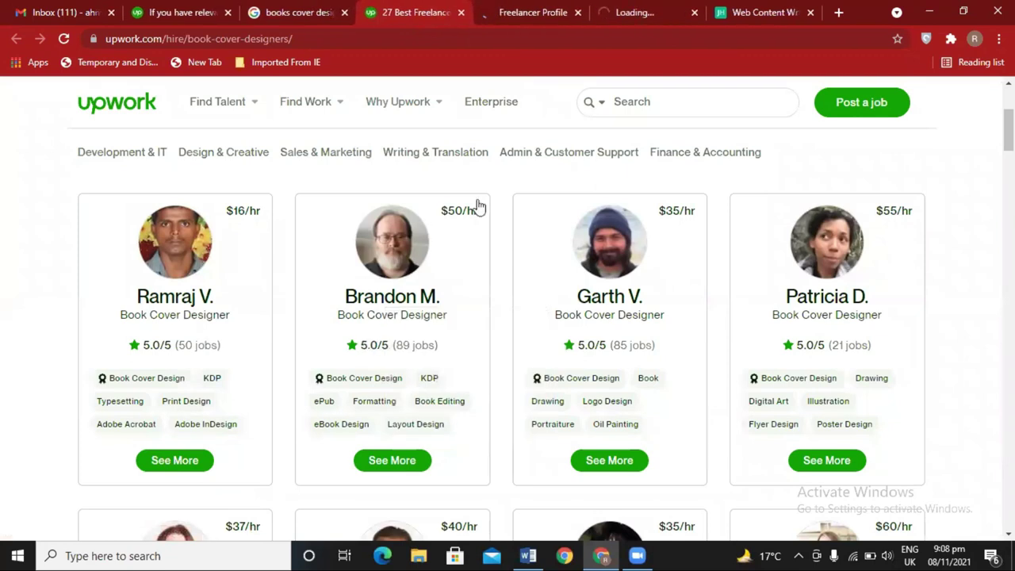
click(520, 11)
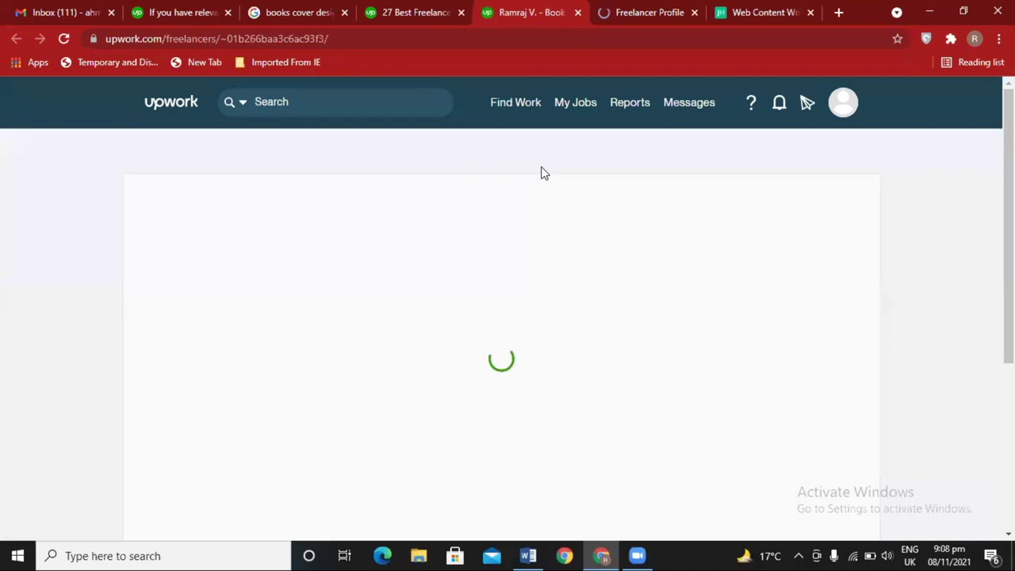
- Expand and read the full overview on the first book designer's profile
scroll(462, 299, down, 2)
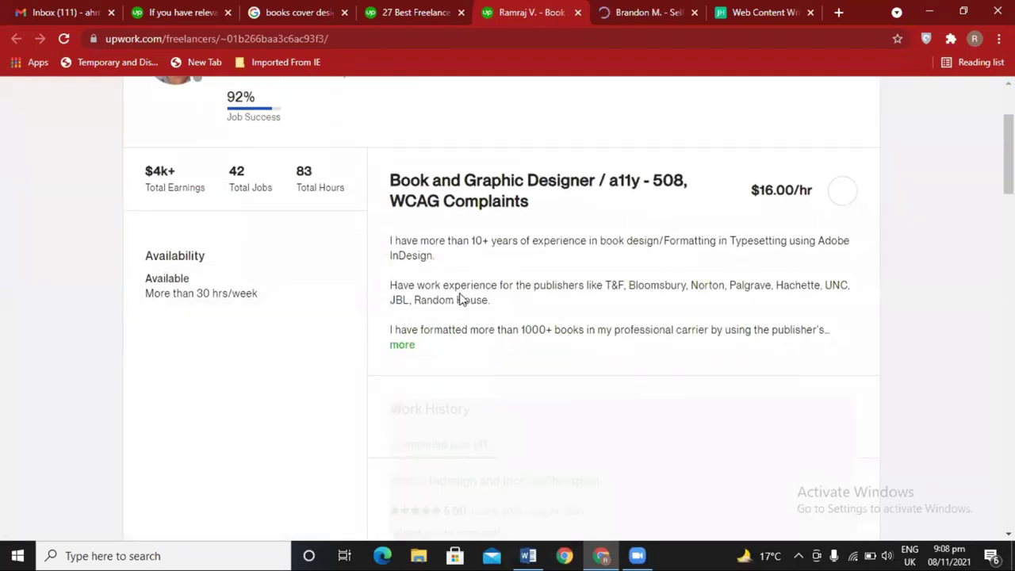
click(406, 346)
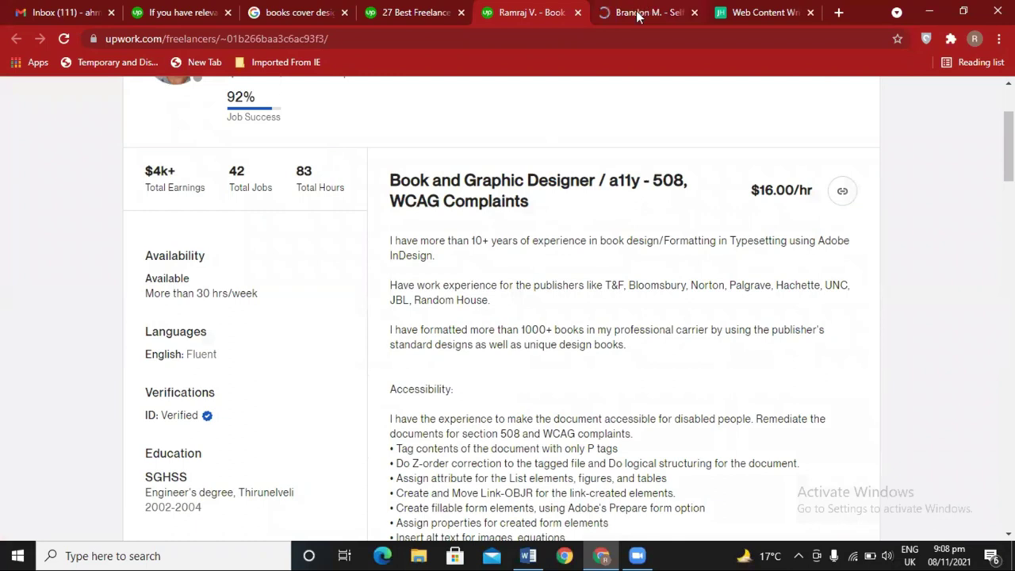
scroll(537, 312, down, 2)
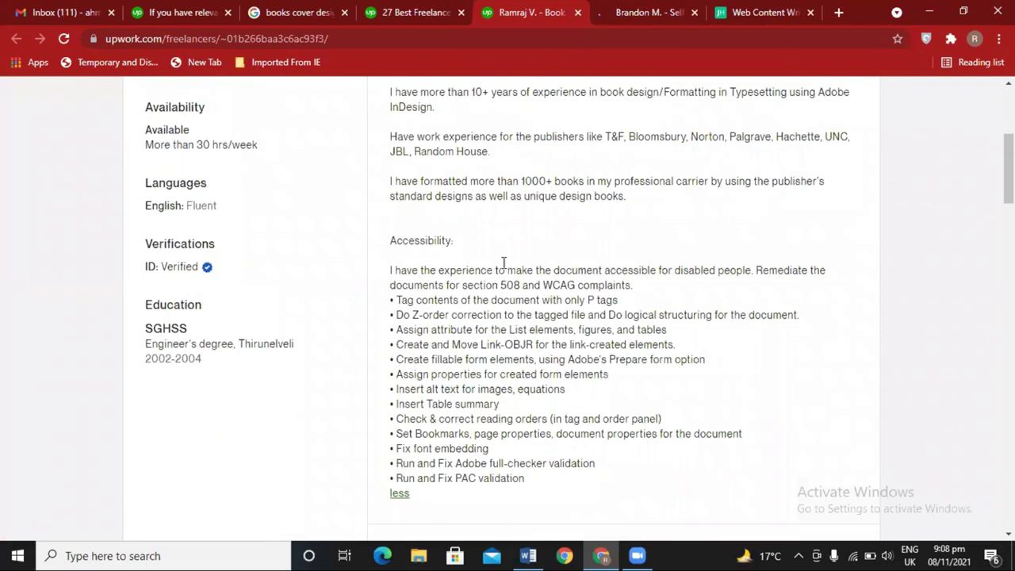
- Expand the overview on the self-publishing and Amazon KDP specialist's profile and copy its full text
click(588, 12)
scroll(513, 251, down, 2)
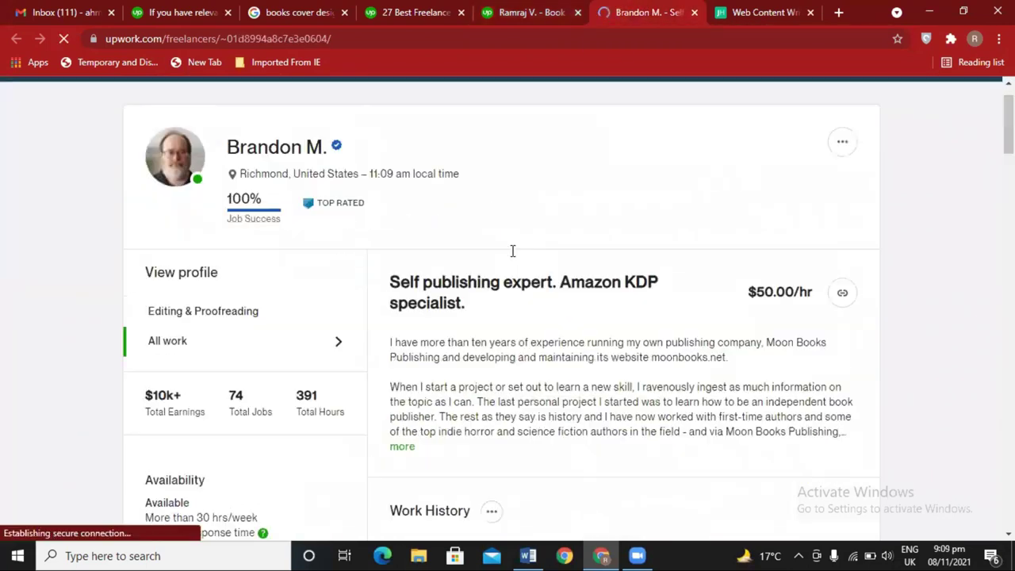
click(402, 346)
scroll(542, 315, down, 1)
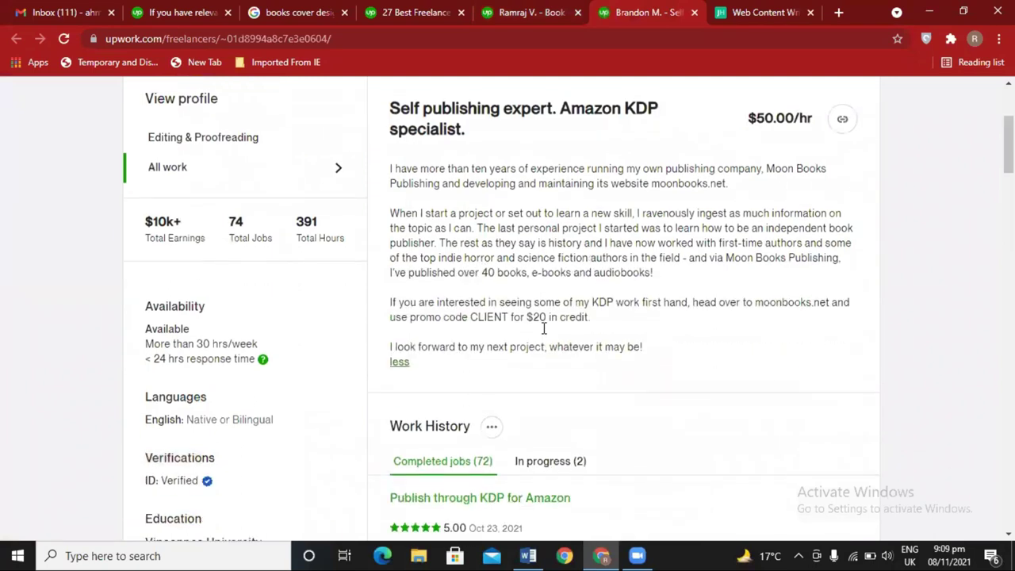
drag(644, 345, 384, 170)
key(ctrl+c)
- Paste the copied overview as plain text into the Description of the work experience being added
click(171, 12)
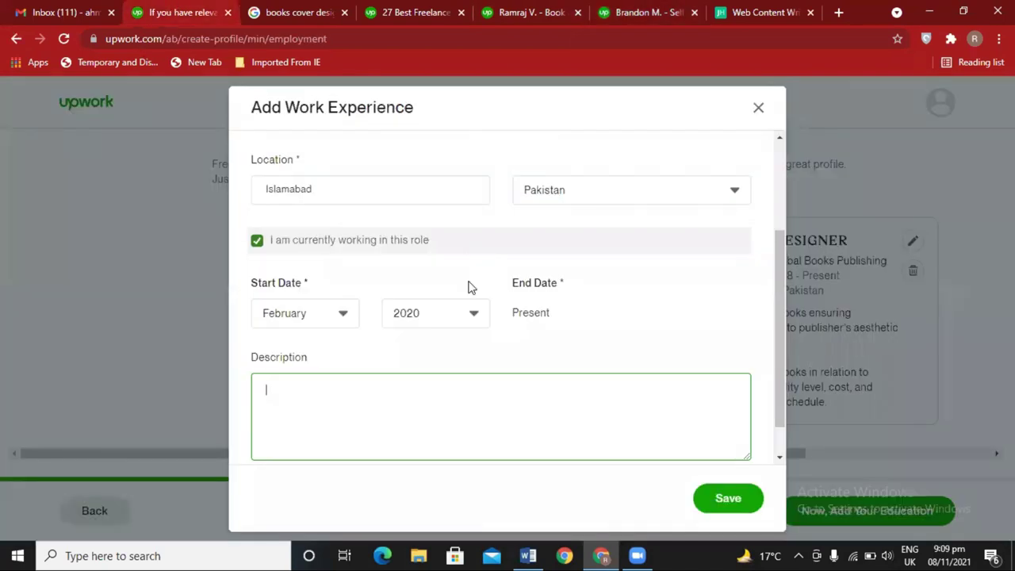
right_click(333, 389)
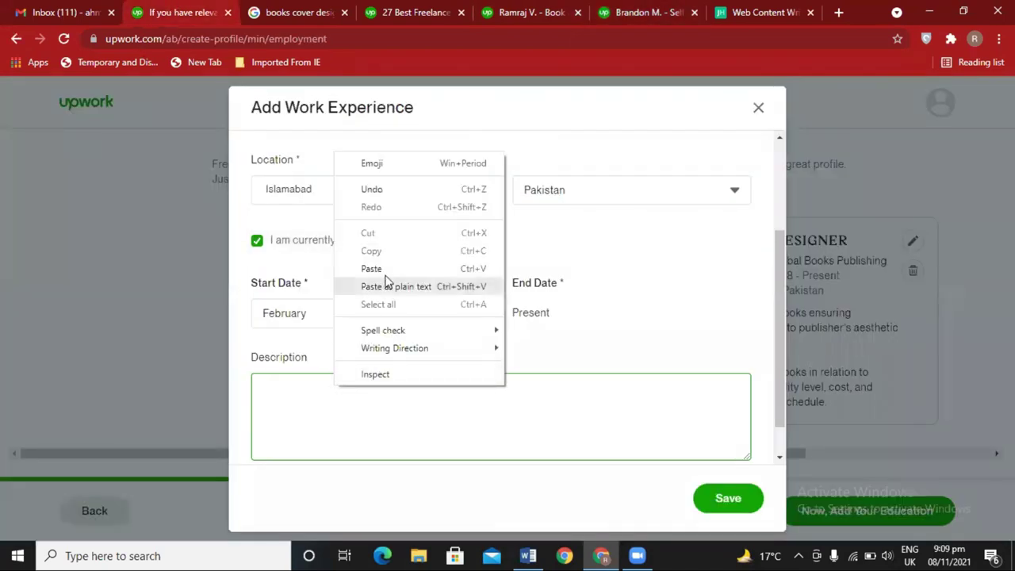
click(385, 284)
- Delete the description's opening paragraph about ten years of experience running Moon Books Publishing and its website
scroll(377, 405, up, 3)
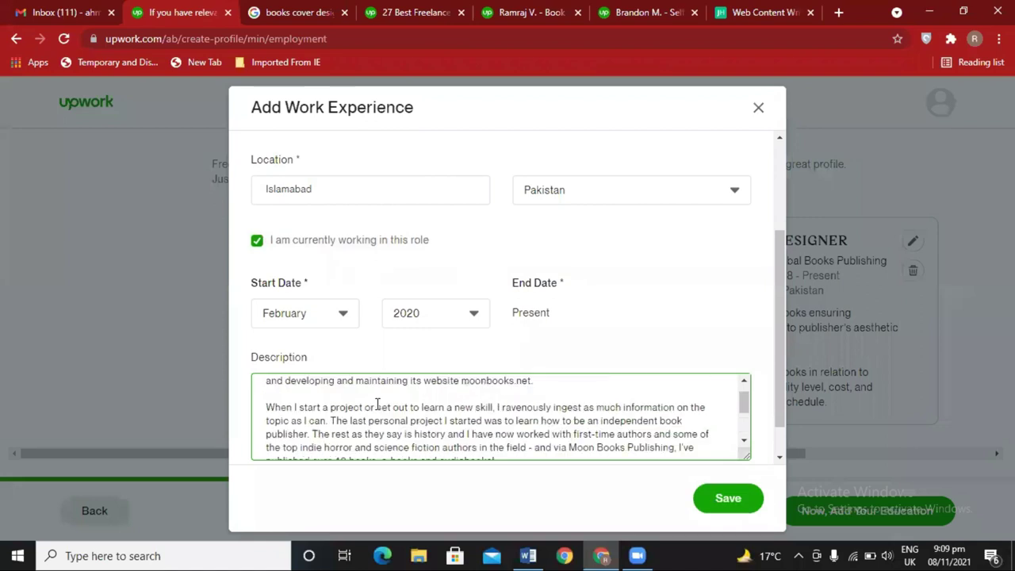
scroll(377, 405, up, 1)
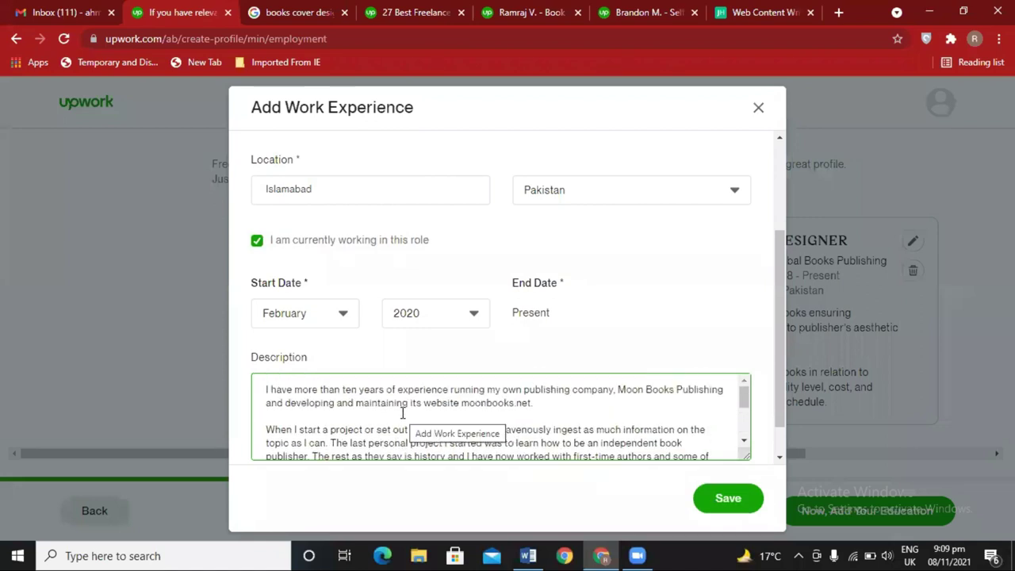
drag(537, 404, 252, 390)
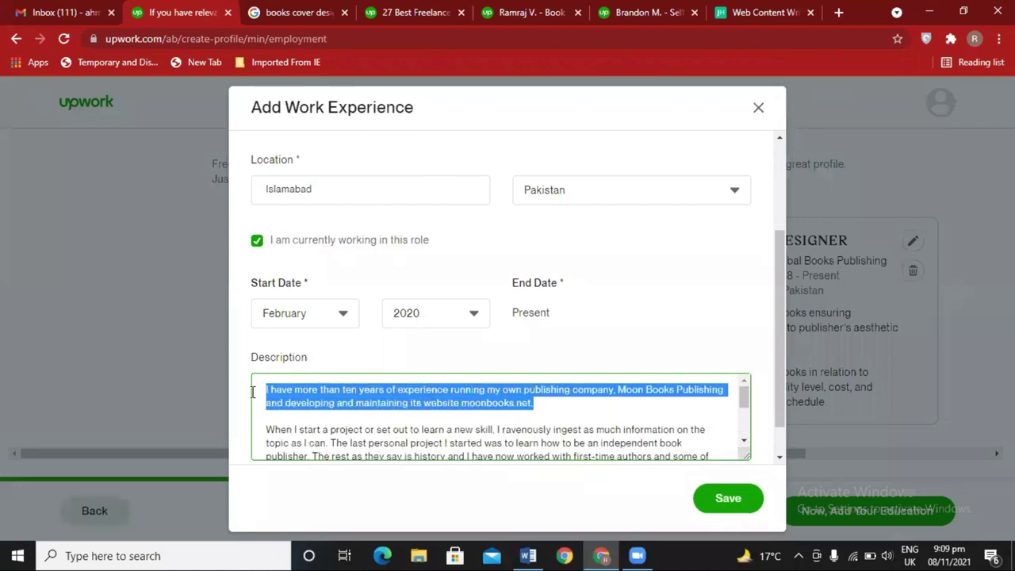
key(BackSpace)
key(Delete)
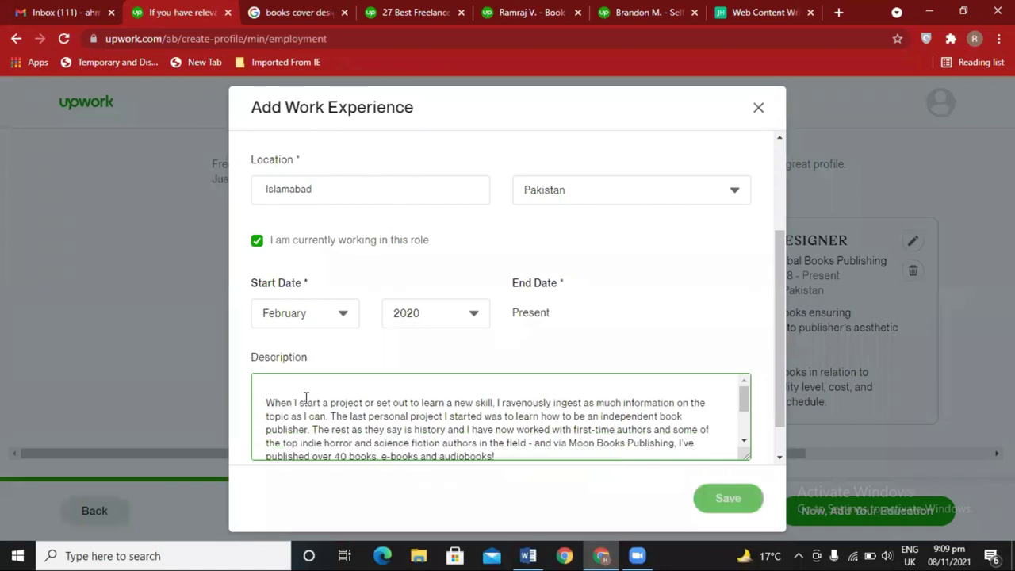
- Check the remaining description, save the books cover designer work experience and continue to the education section
scroll(305, 397, down, 3)
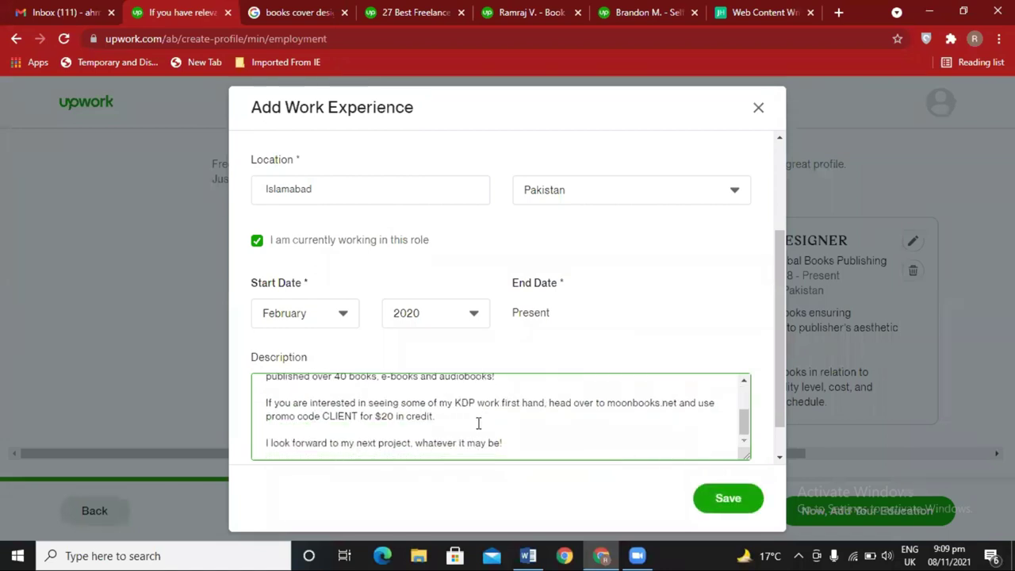
scroll(438, 424, up, 3)
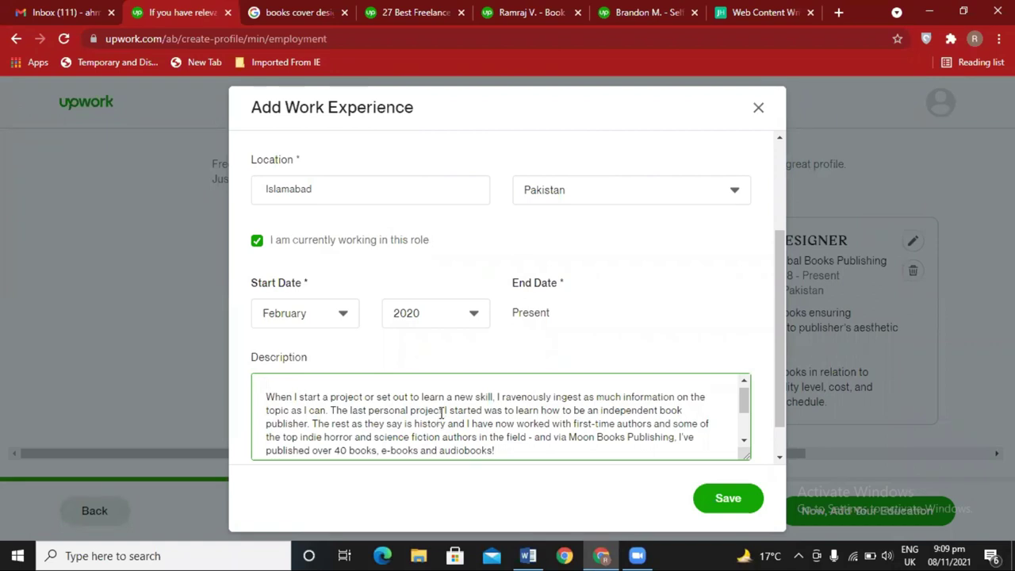
click(721, 497)
scroll(420, 292, down, 1)
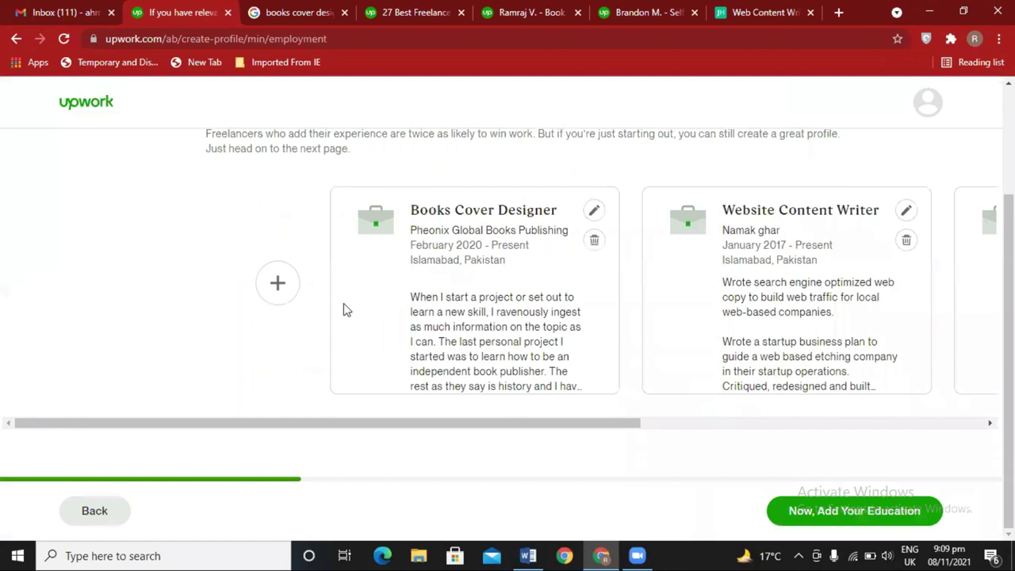
click(812, 514)
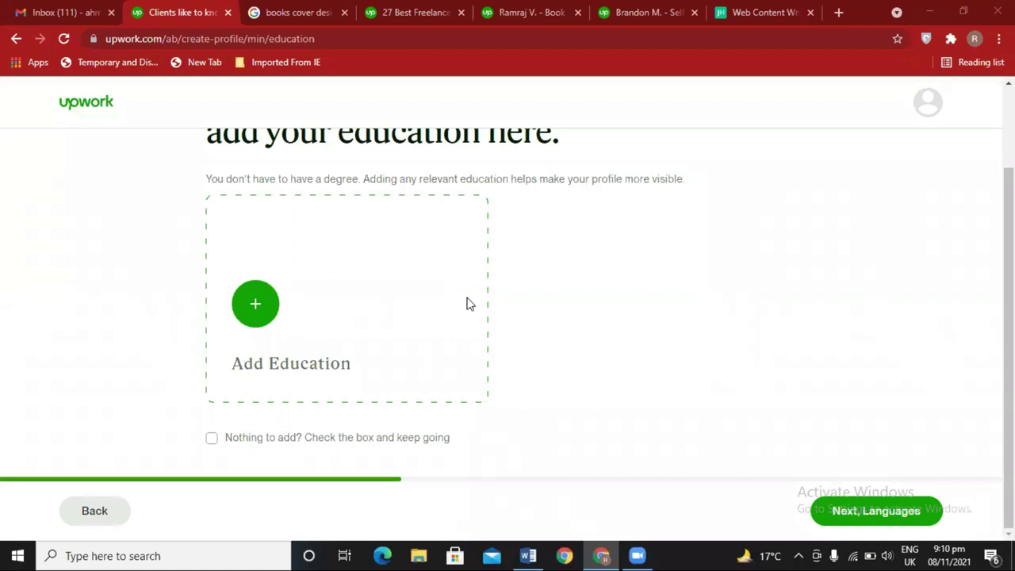
- Start a new education entry and set the school to Islamia University Bahawalpur (IUB)
scroll(392, 256, up, 1)
scroll(385, 251, down, 1)
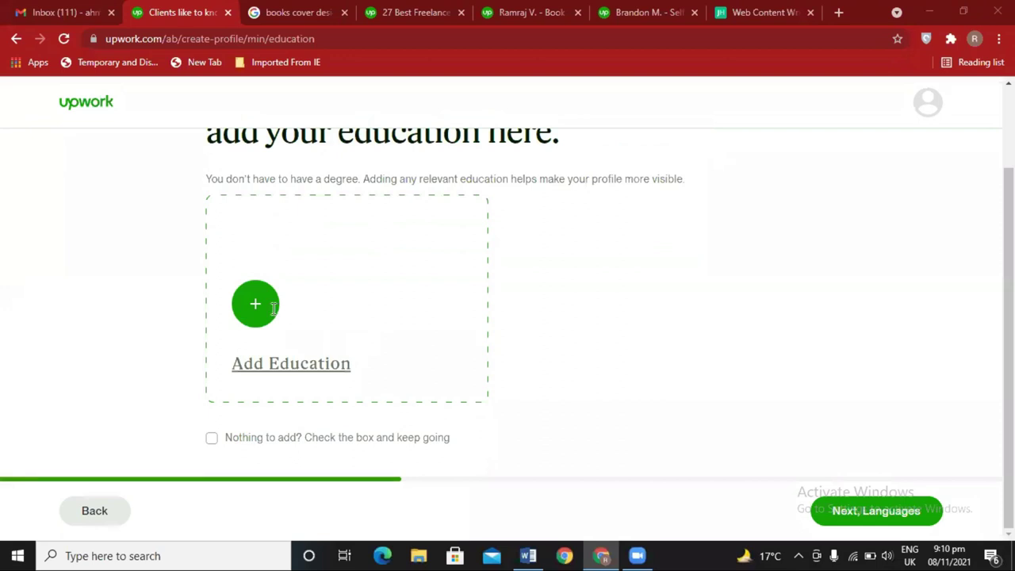
click(262, 305)
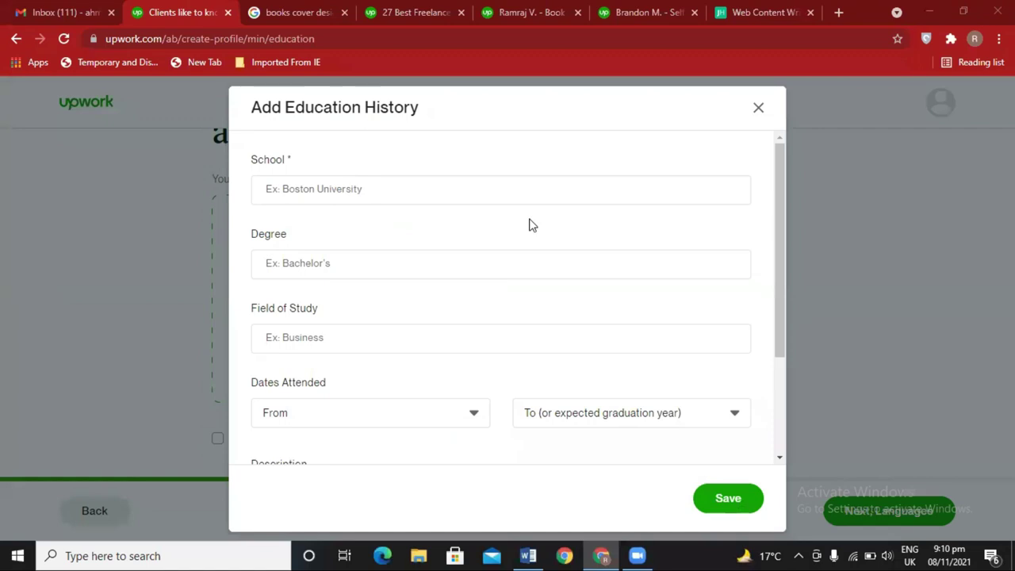
click(359, 188)
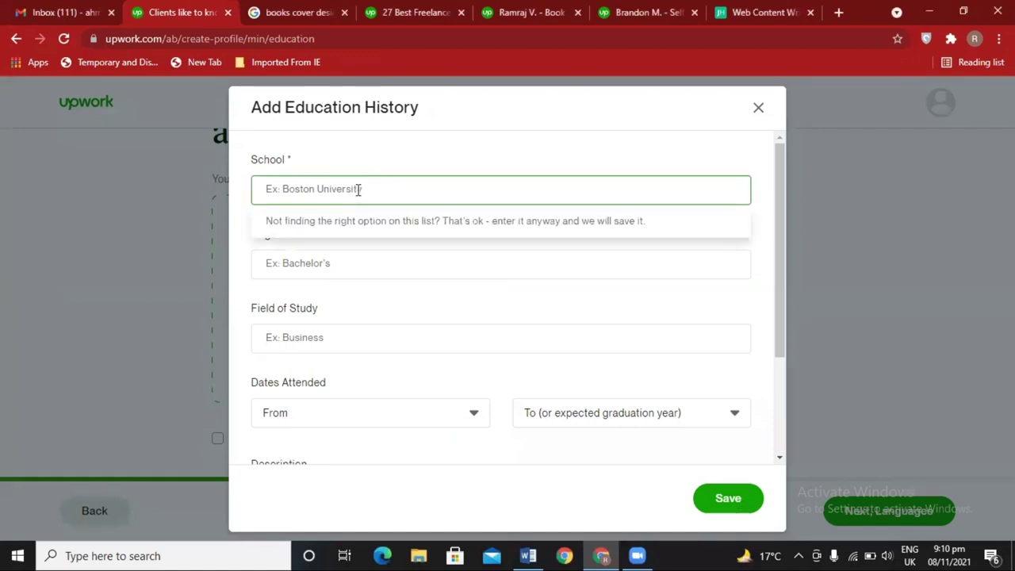
text(Islamia)
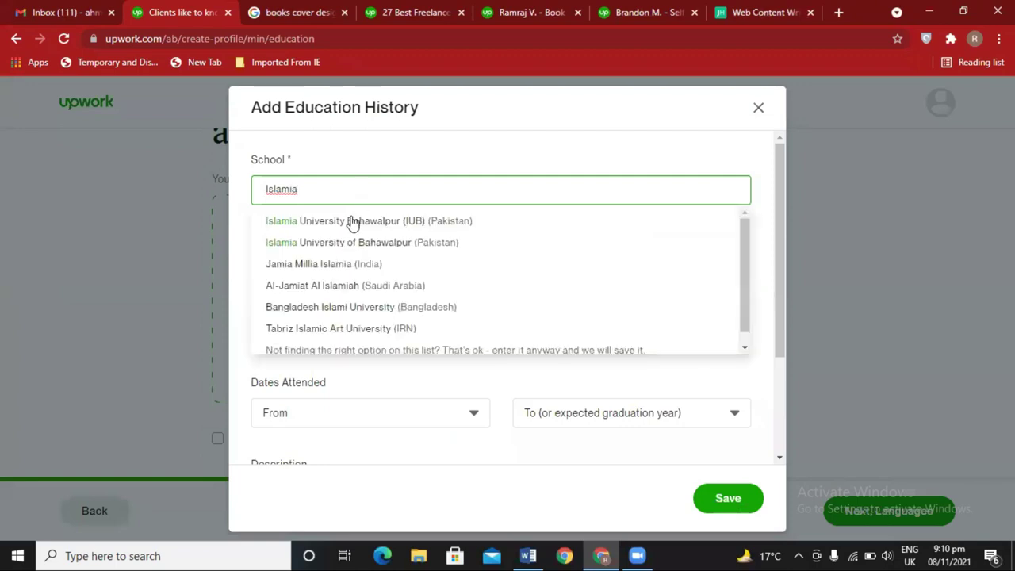
click(351, 221)
- Set the degree to Bachelor of Science (BS) and the field of study to Visual Arts
click(334, 263)
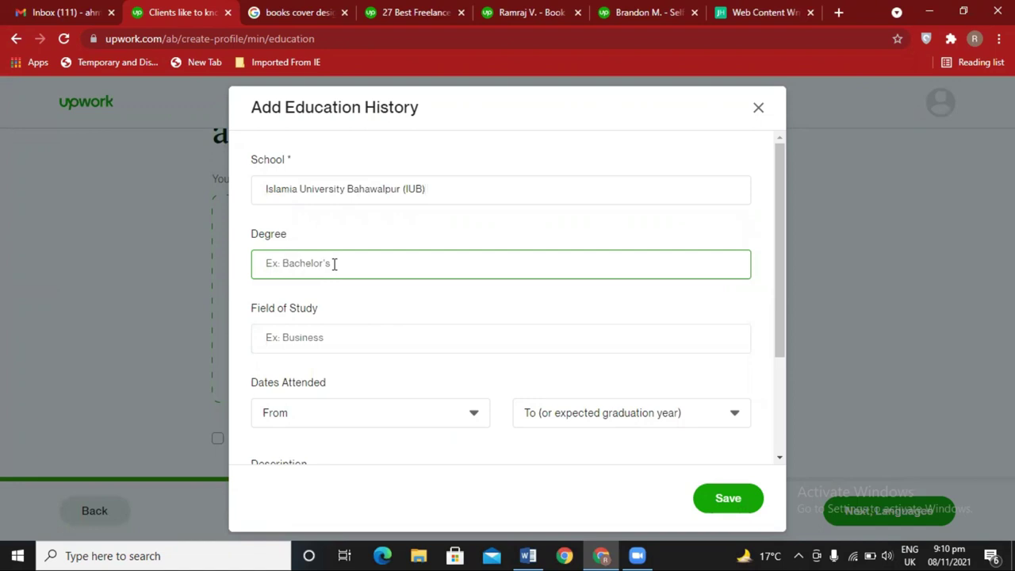
text(Bsc)
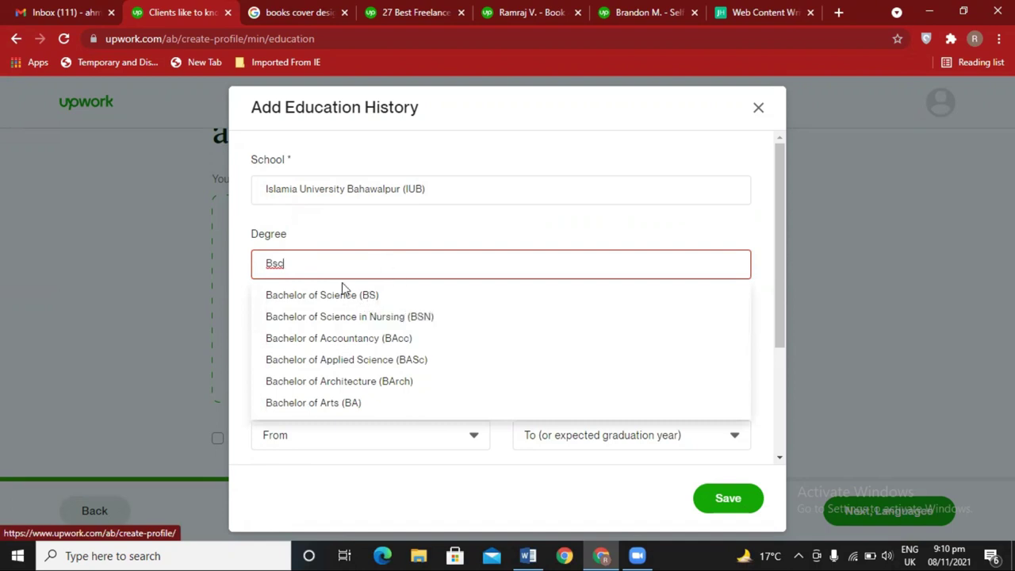
click(339, 298)
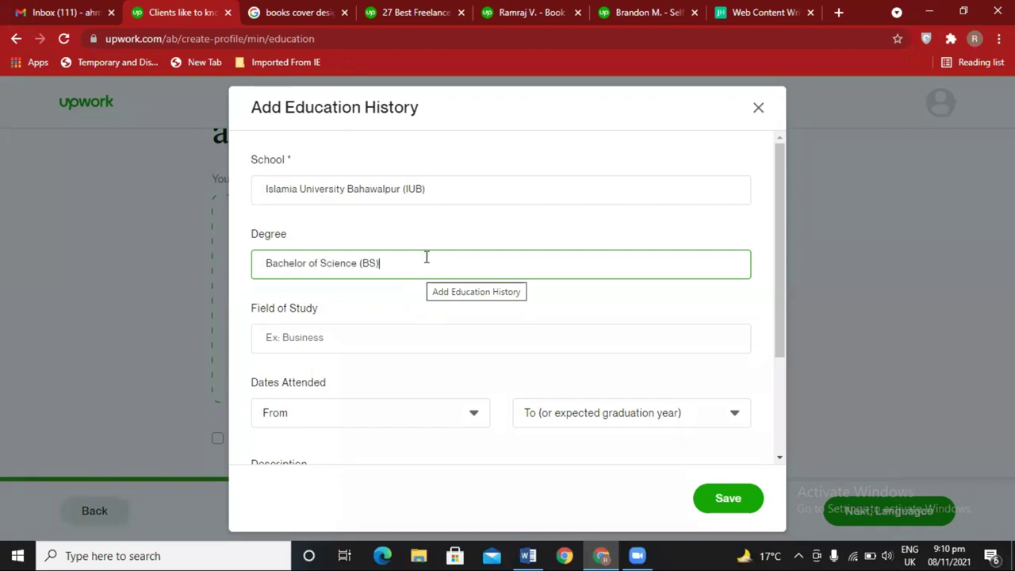
click(351, 340)
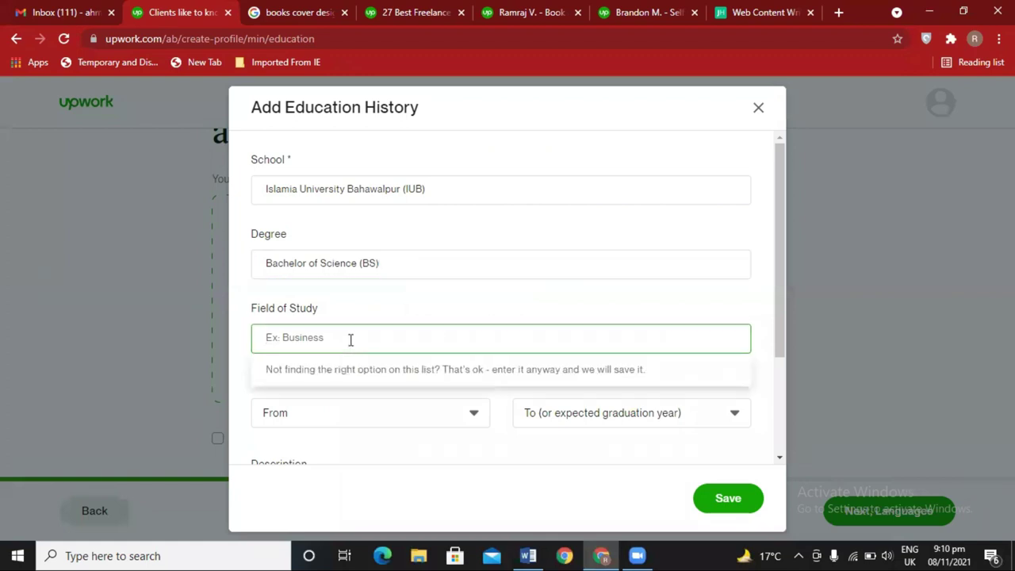
text(Arts)
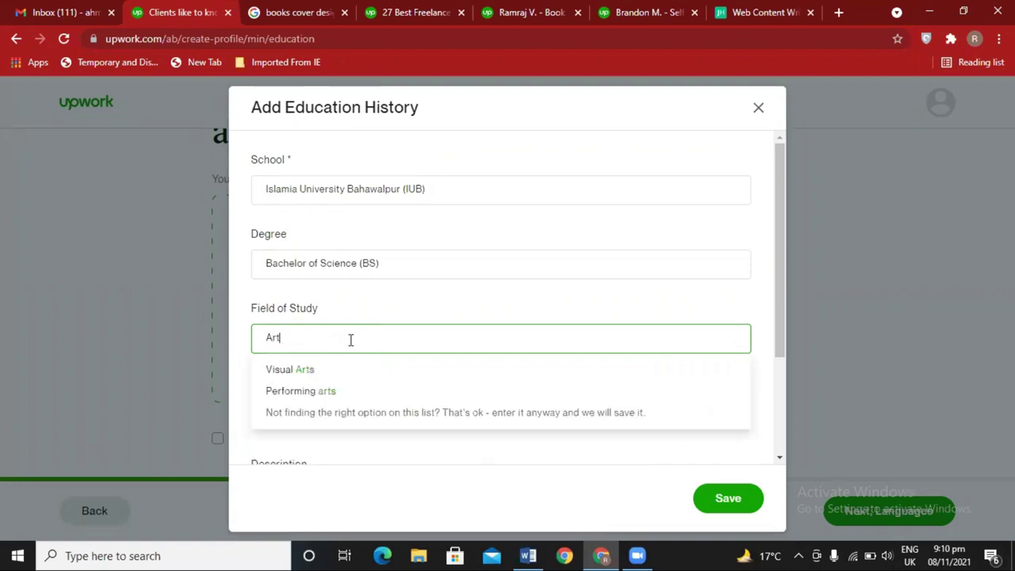
click(322, 369)
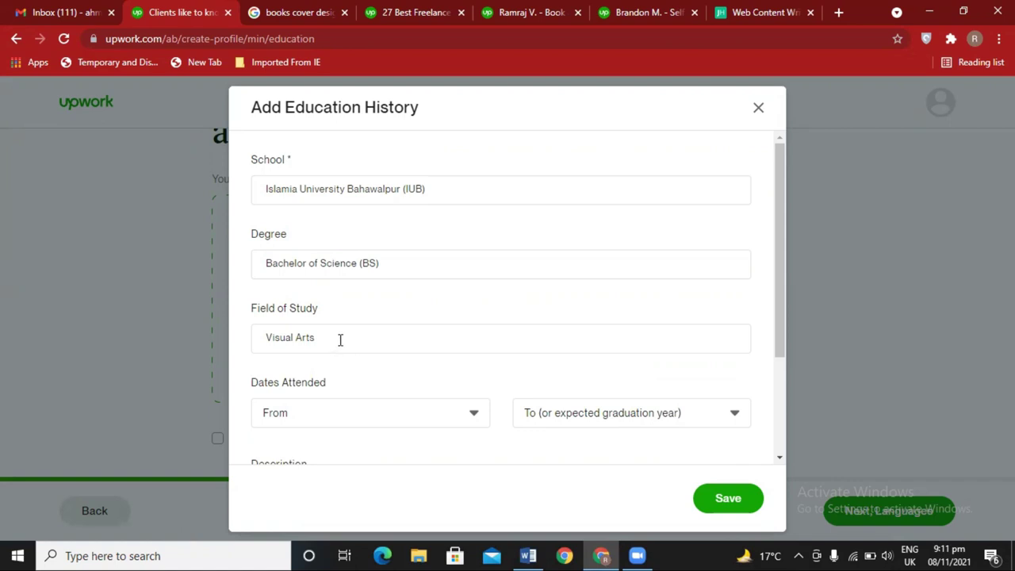
- Set the dates attended from 2016 to 2020
scroll(340, 340, down, 1)
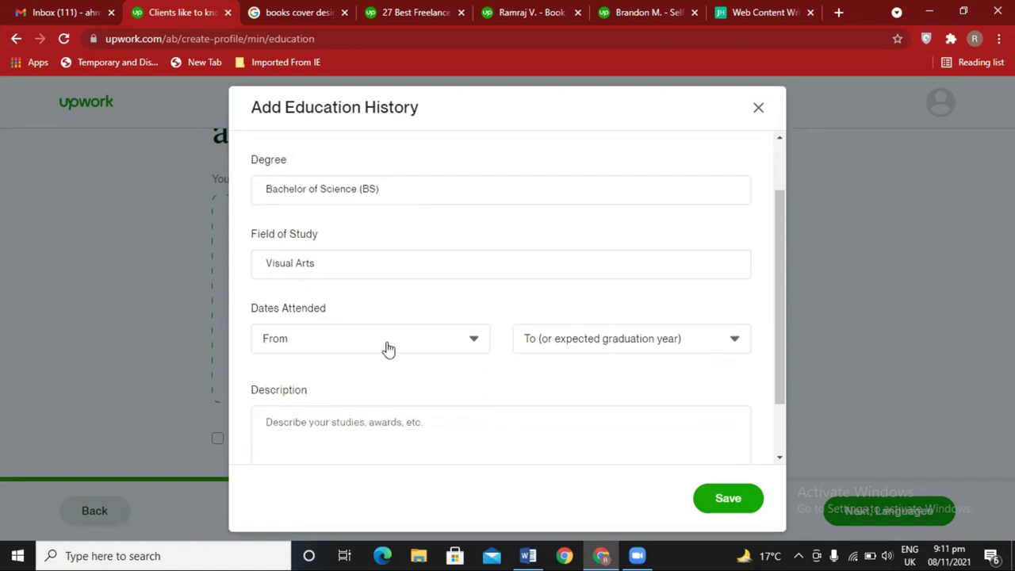
click(420, 347)
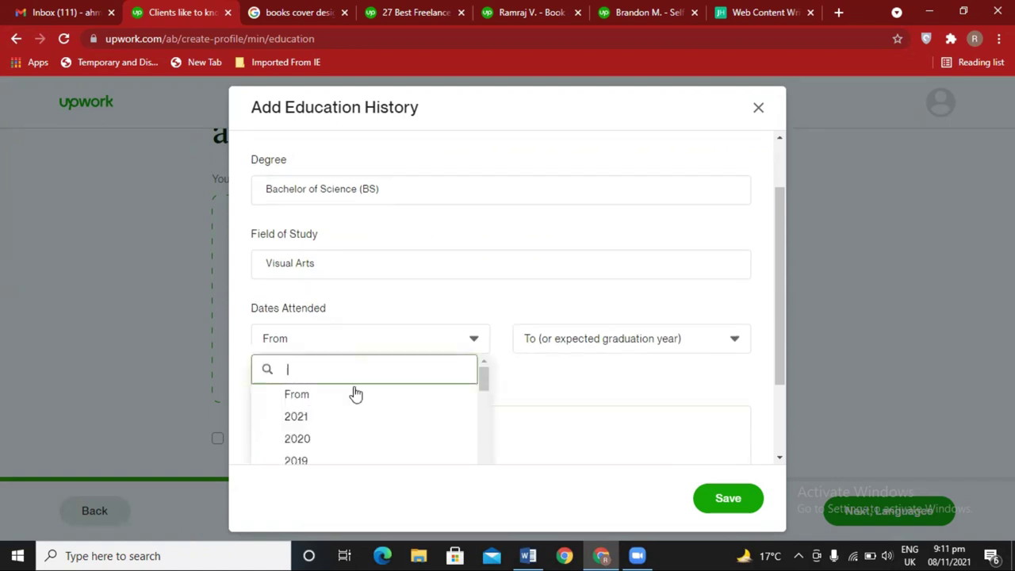
scroll(321, 444, down, 1)
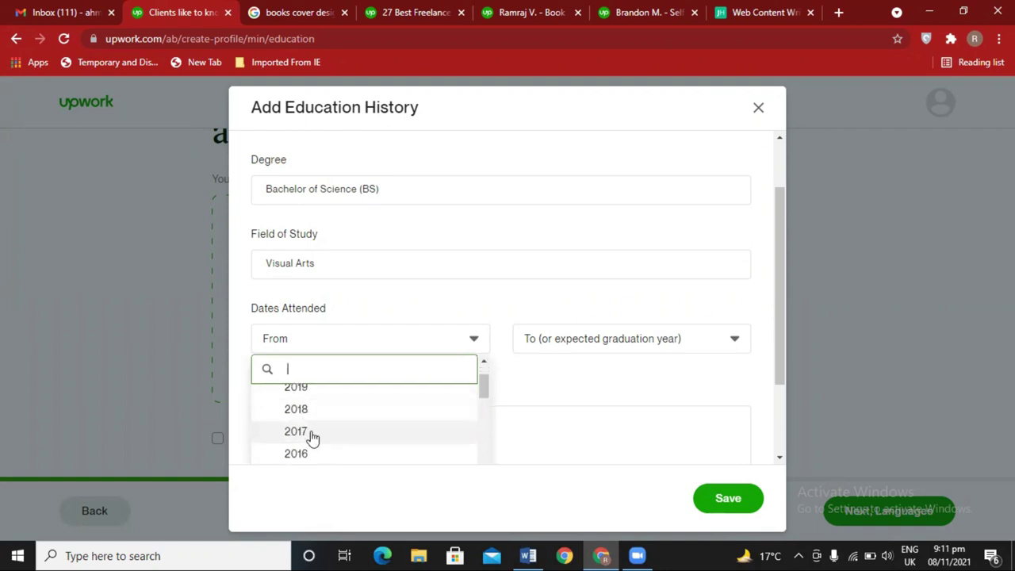
click(317, 452)
click(619, 352)
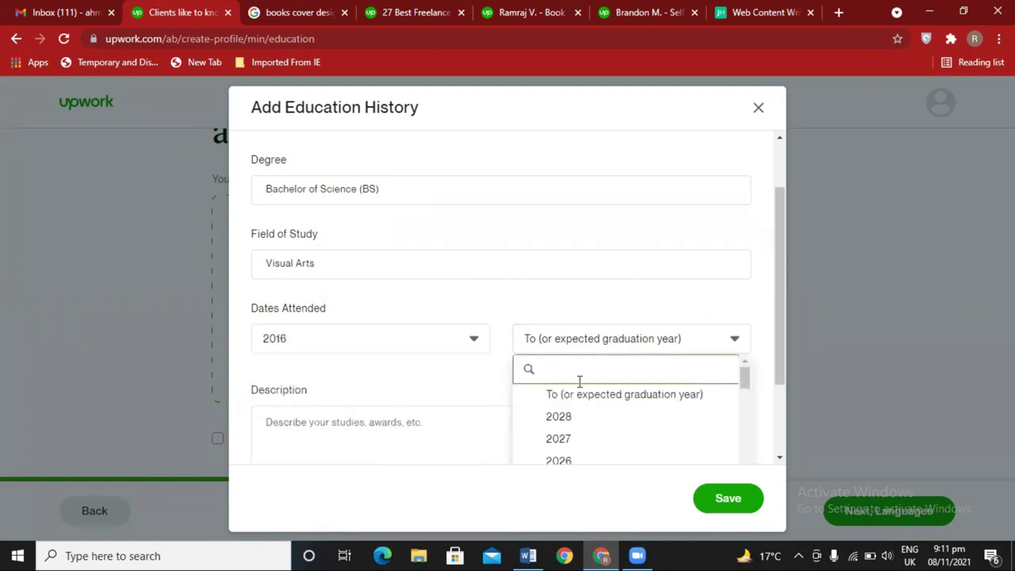
scroll(584, 430, down, 3)
scroll(583, 431, down, 4)
scroll(583, 431, up, 2)
scroll(581, 431, up, 1)
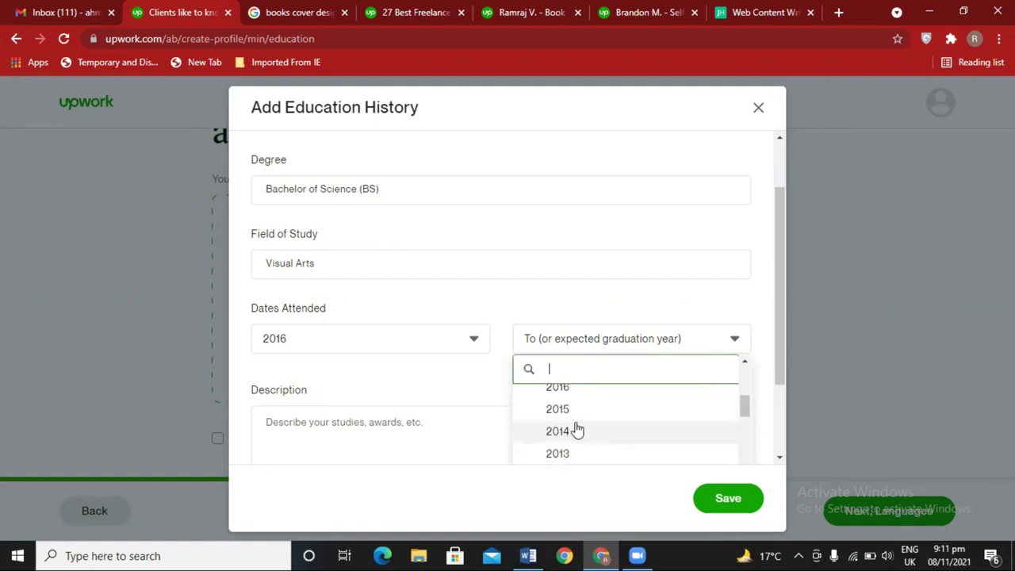
scroll(581, 431, up, 3)
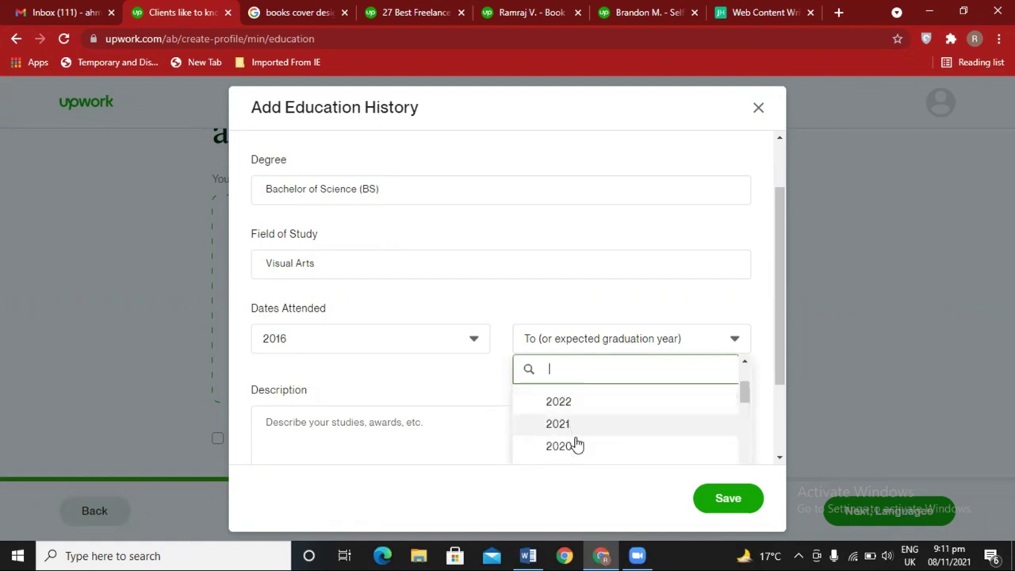
click(575, 441)
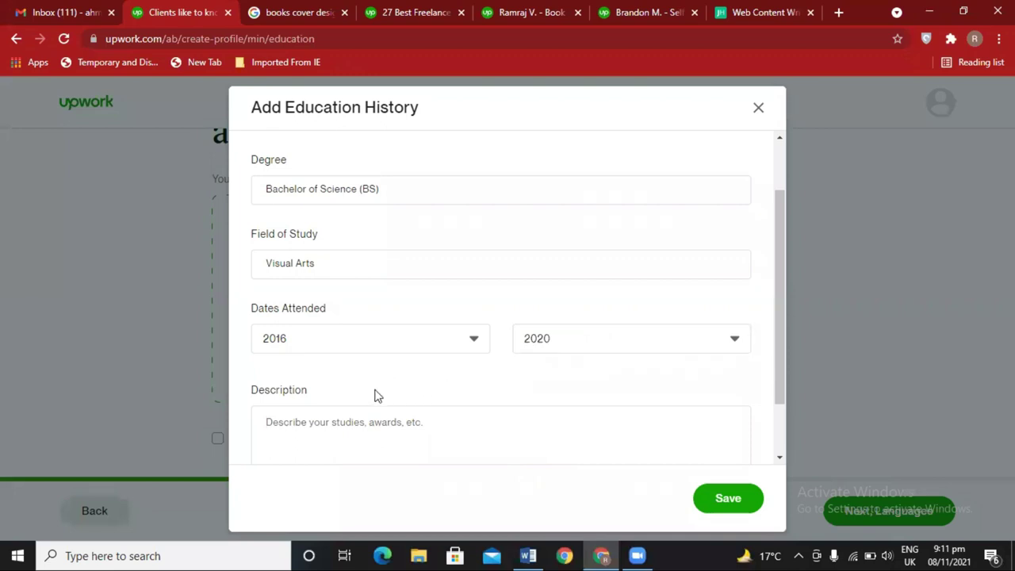
- Save the education entry with the description left blank and continue to the languages section
scroll(376, 394, down, 2)
click(355, 349)
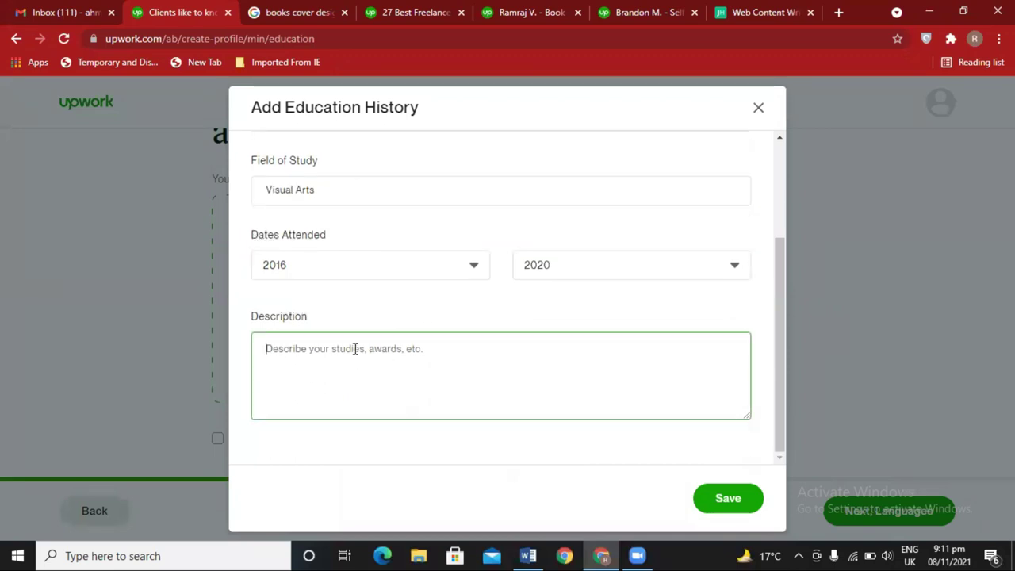
click(750, 503)
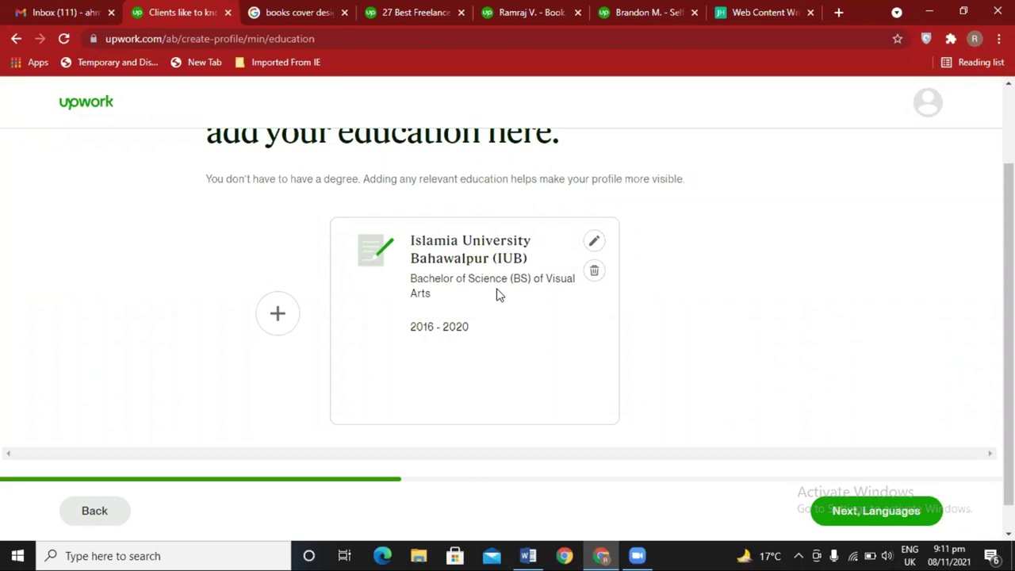
click(819, 516)
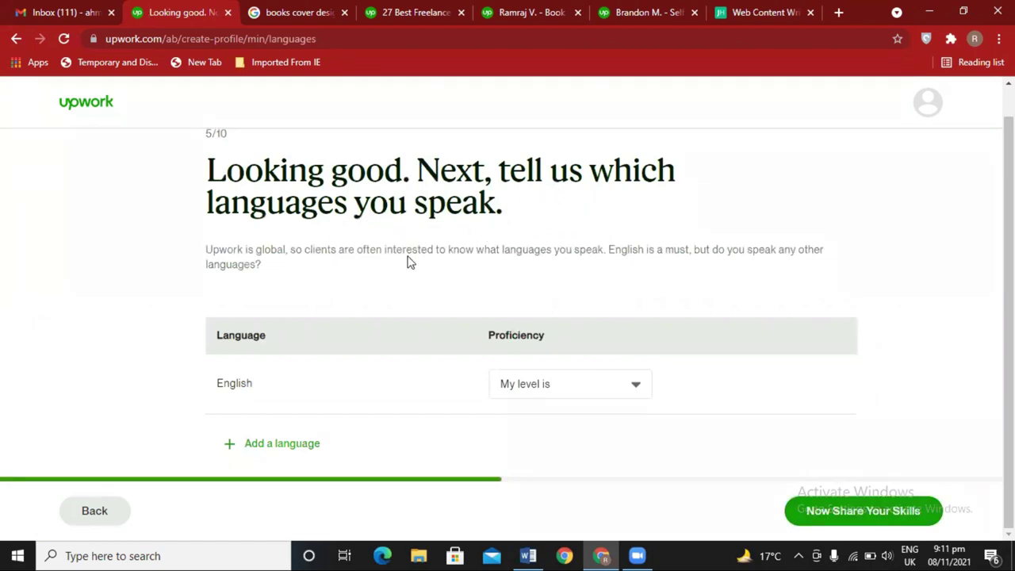
- Set the English proficiency level to Fluent
drag(220, 388, 272, 392)
click(455, 405)
click(538, 390)
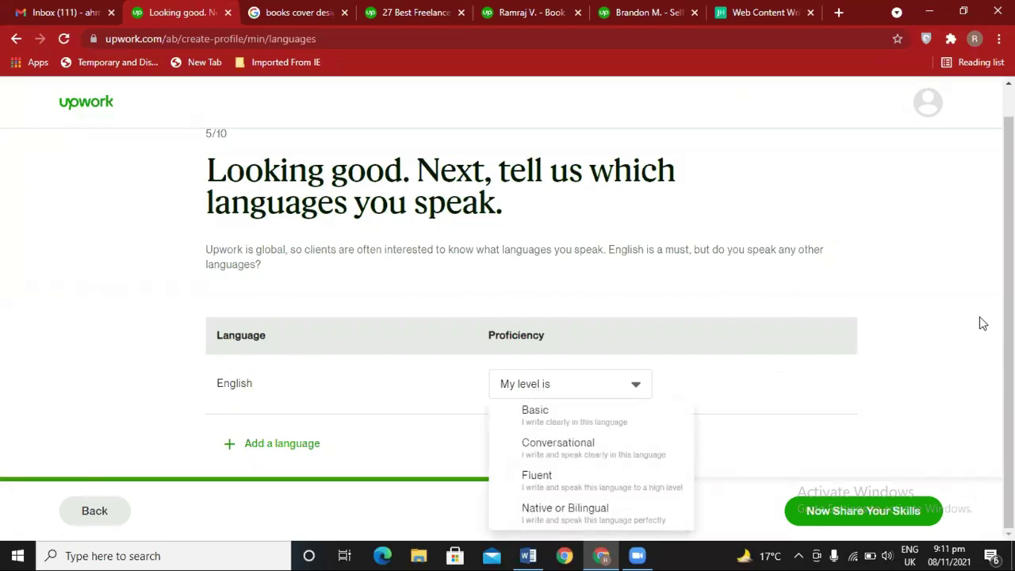
click(603, 485)
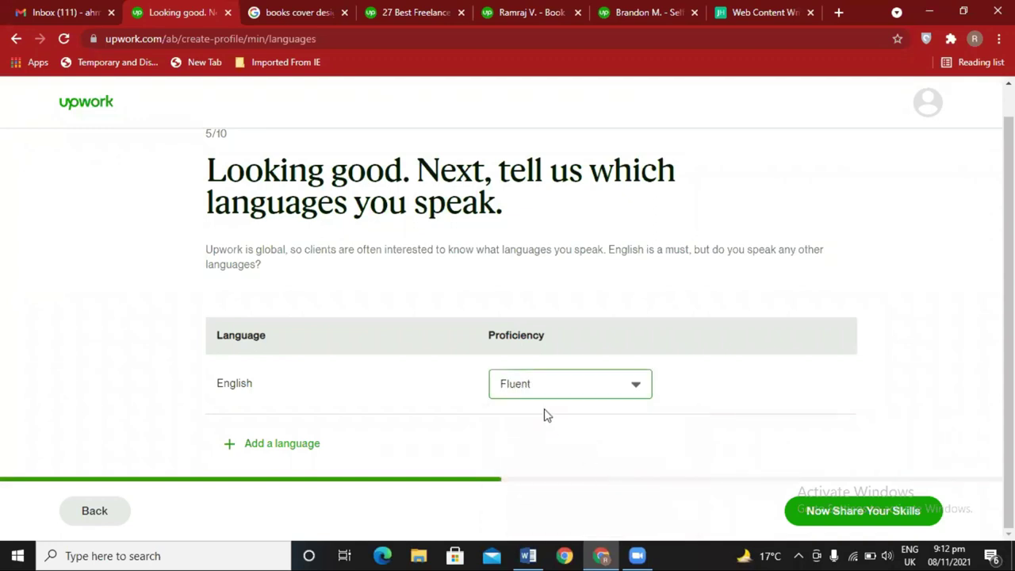
- Add Urdu as a second language with the proficiency level Native or Bilingual
click(282, 449)
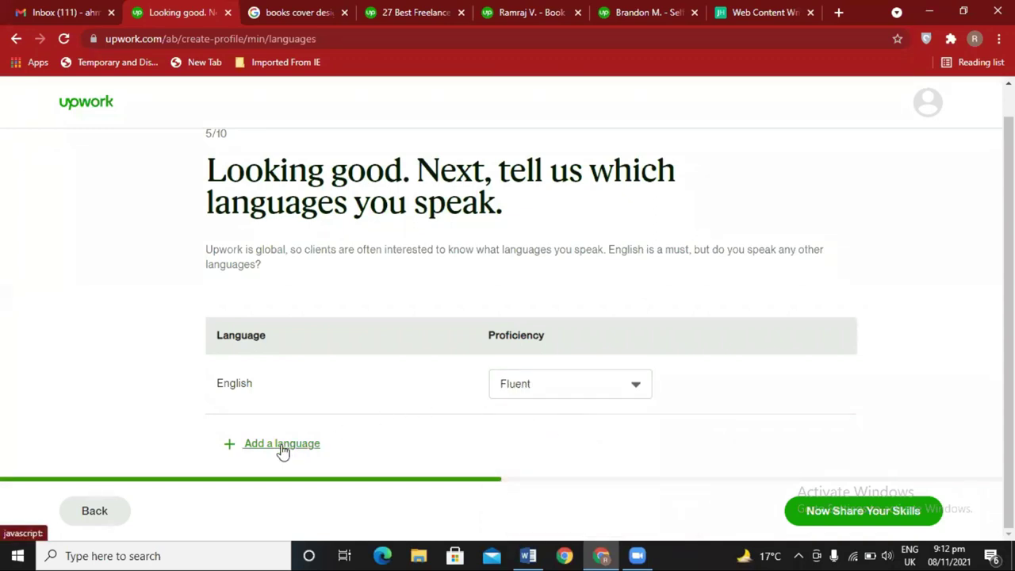
scroll(391, 370, down, 1)
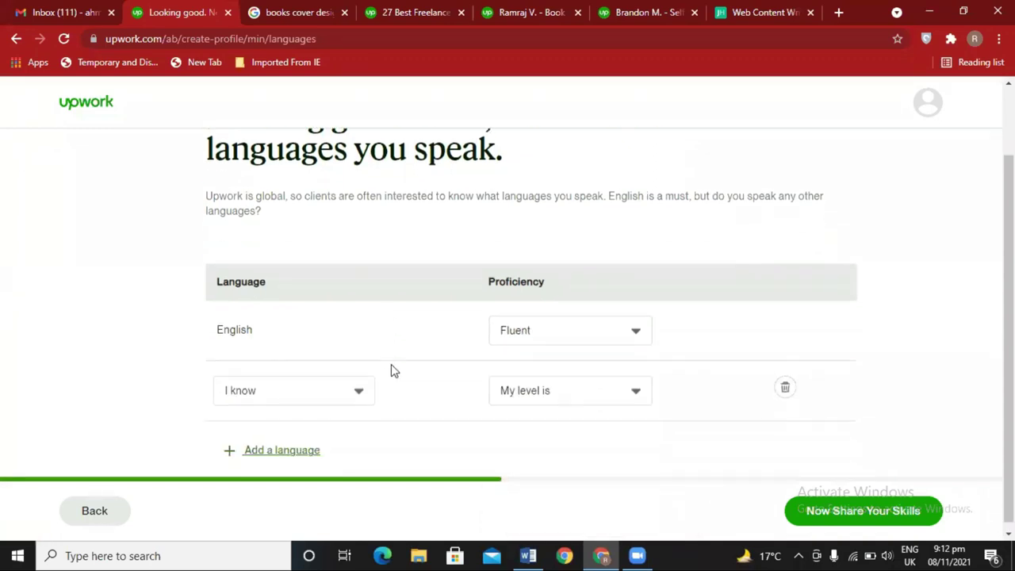
click(334, 392)
text(urd)
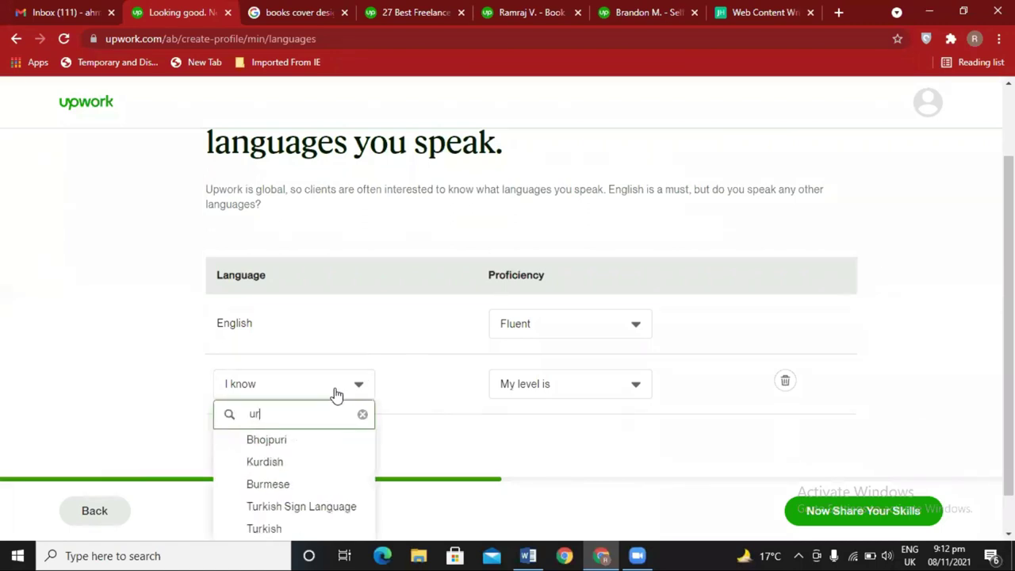
click(262, 462)
click(533, 387)
click(557, 511)
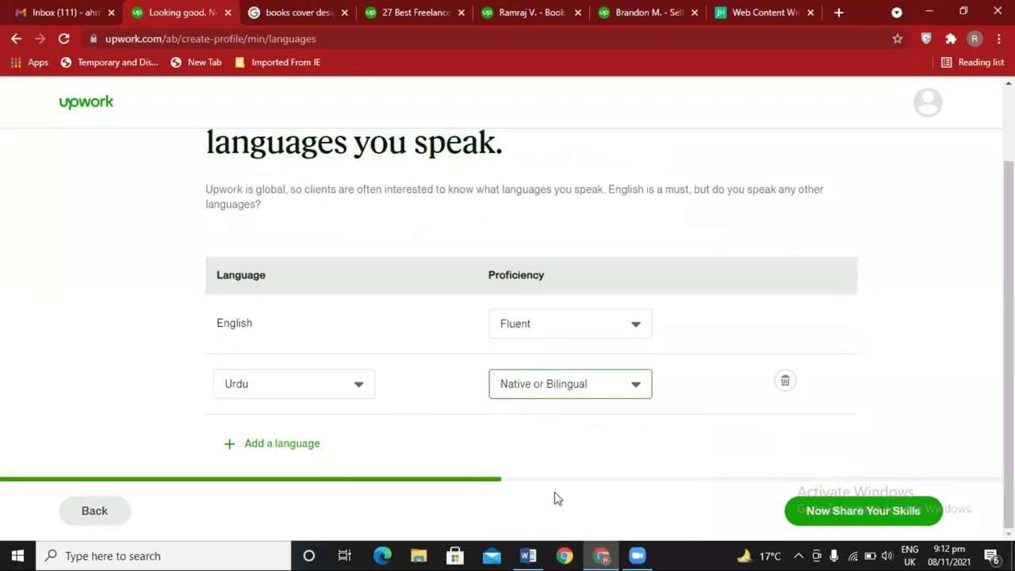
- Add Hindi as a third language with the proficiency level Native or Bilingual
click(293, 447)
click(309, 441)
text(hind)
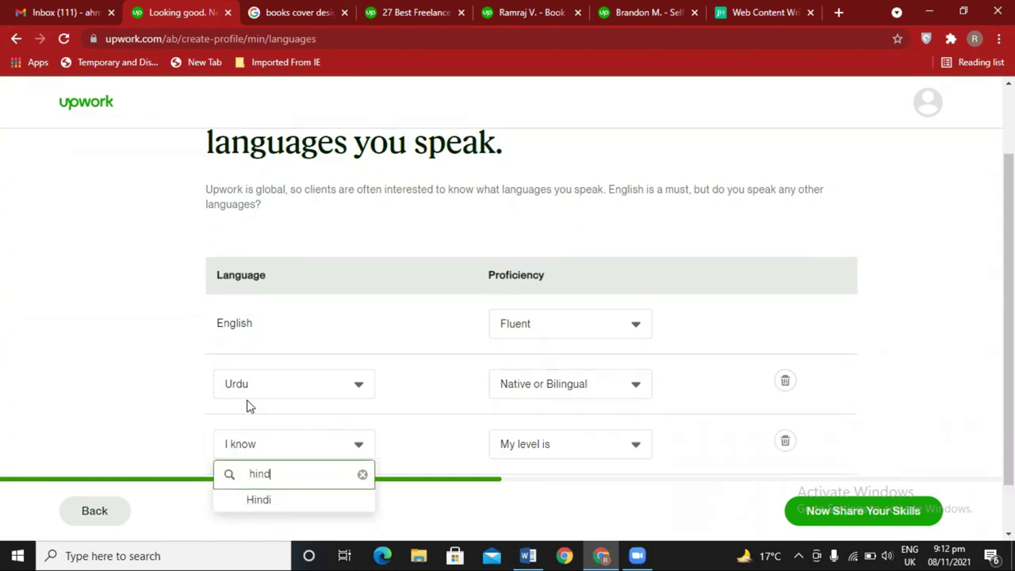
click(261, 500)
click(619, 455)
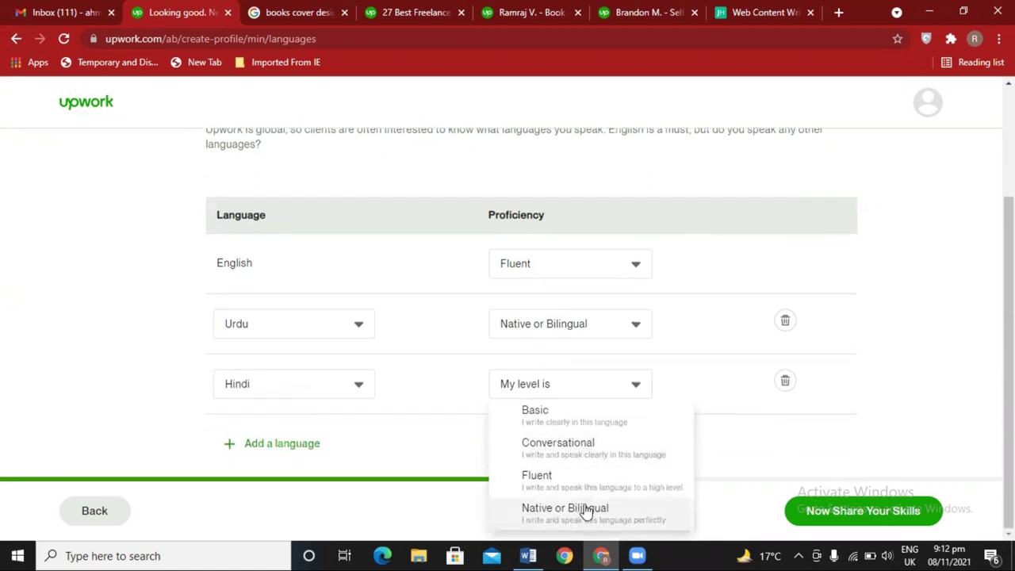
click(584, 511)
click(832, 361)
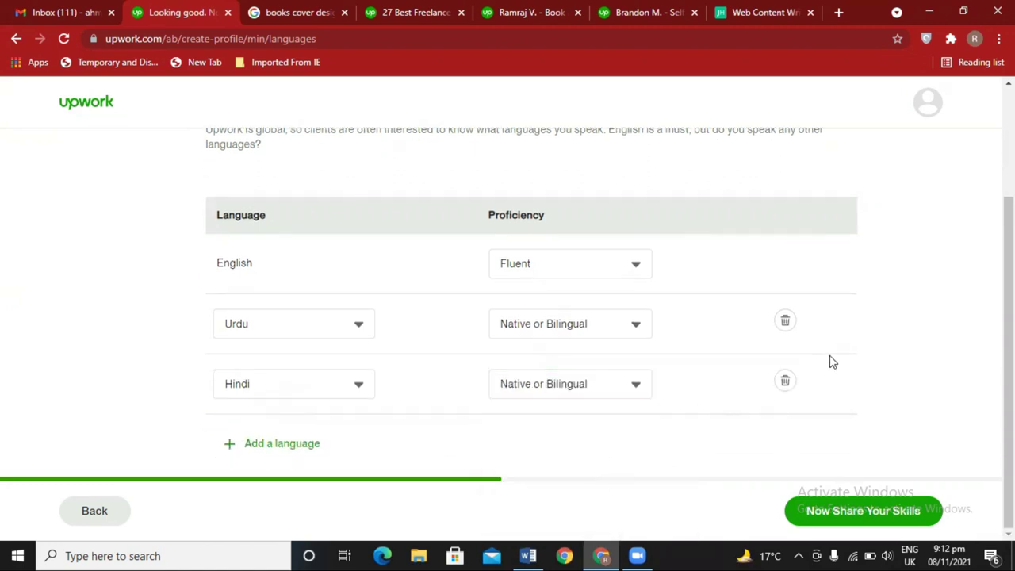